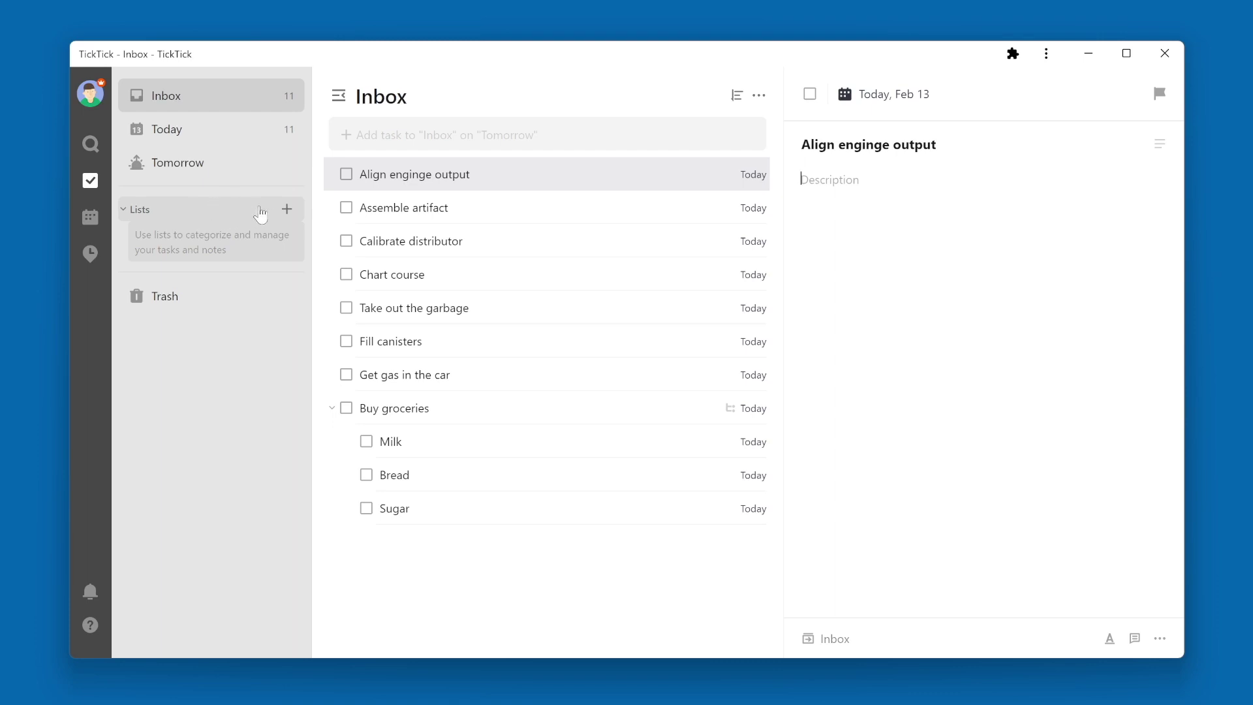
- Name a new list 'Blue Project' and give it the blue emoji as its icon
left_click(287, 210)
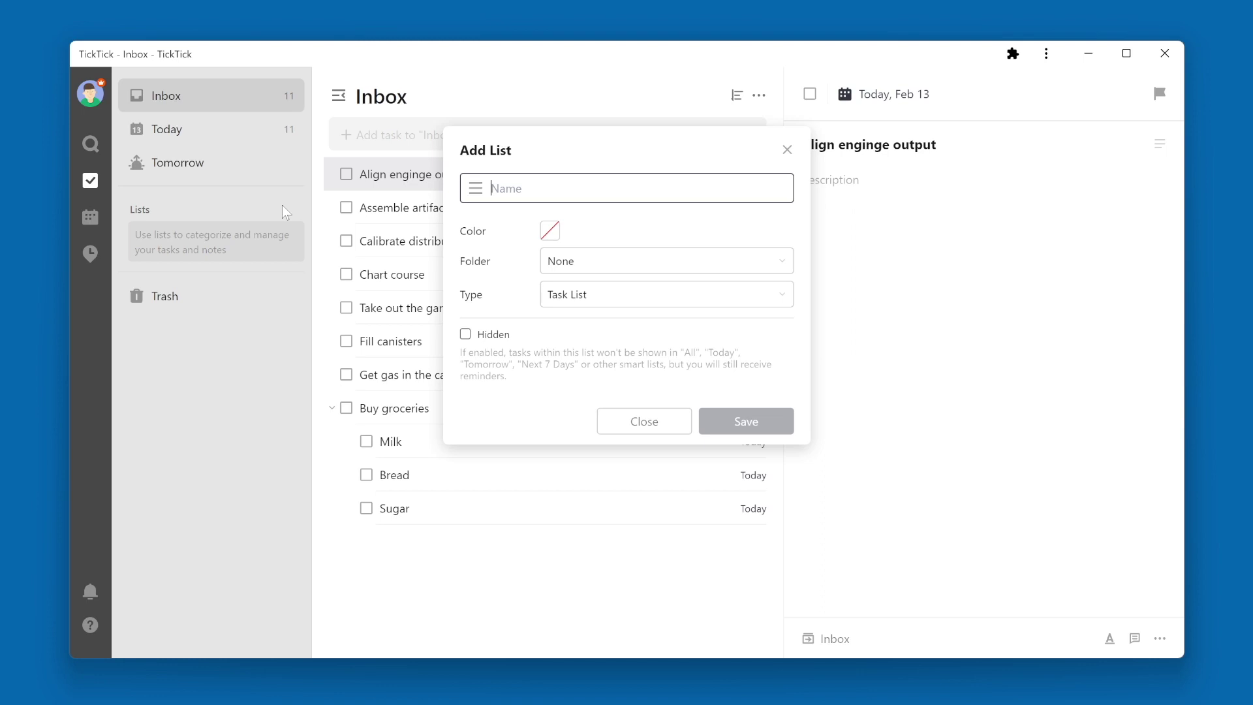
type("Blue Project")
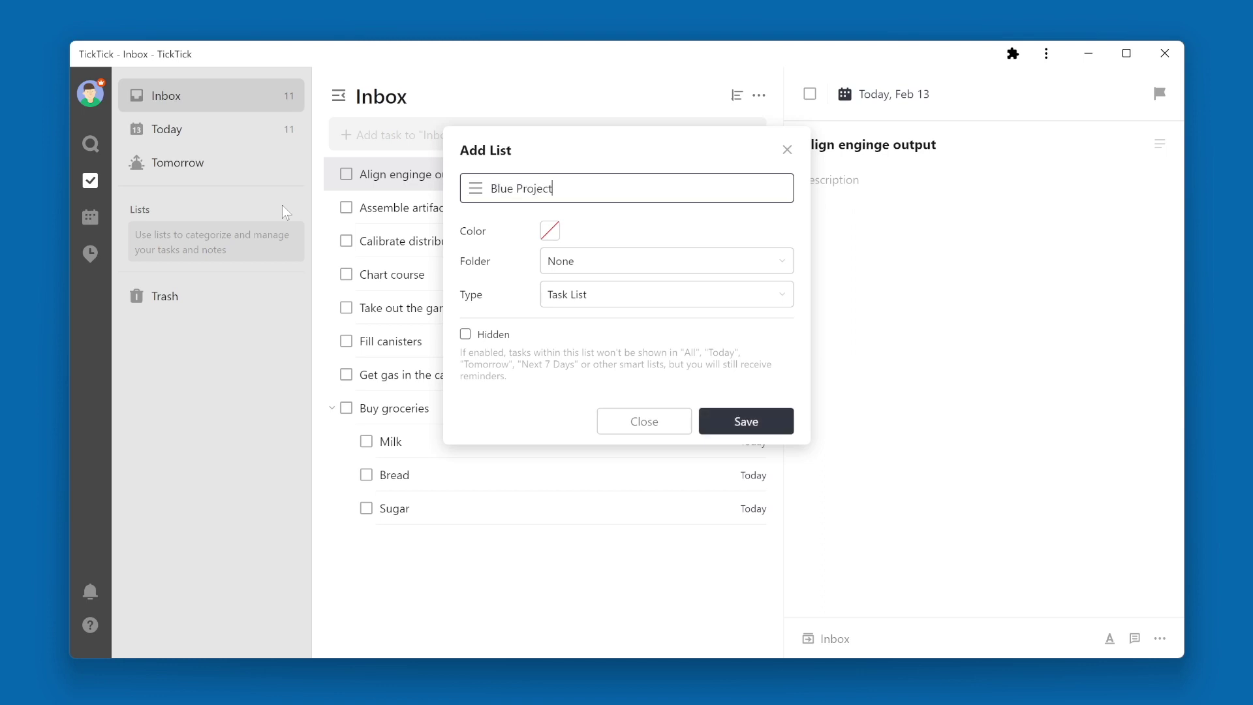
left_click(476, 199)
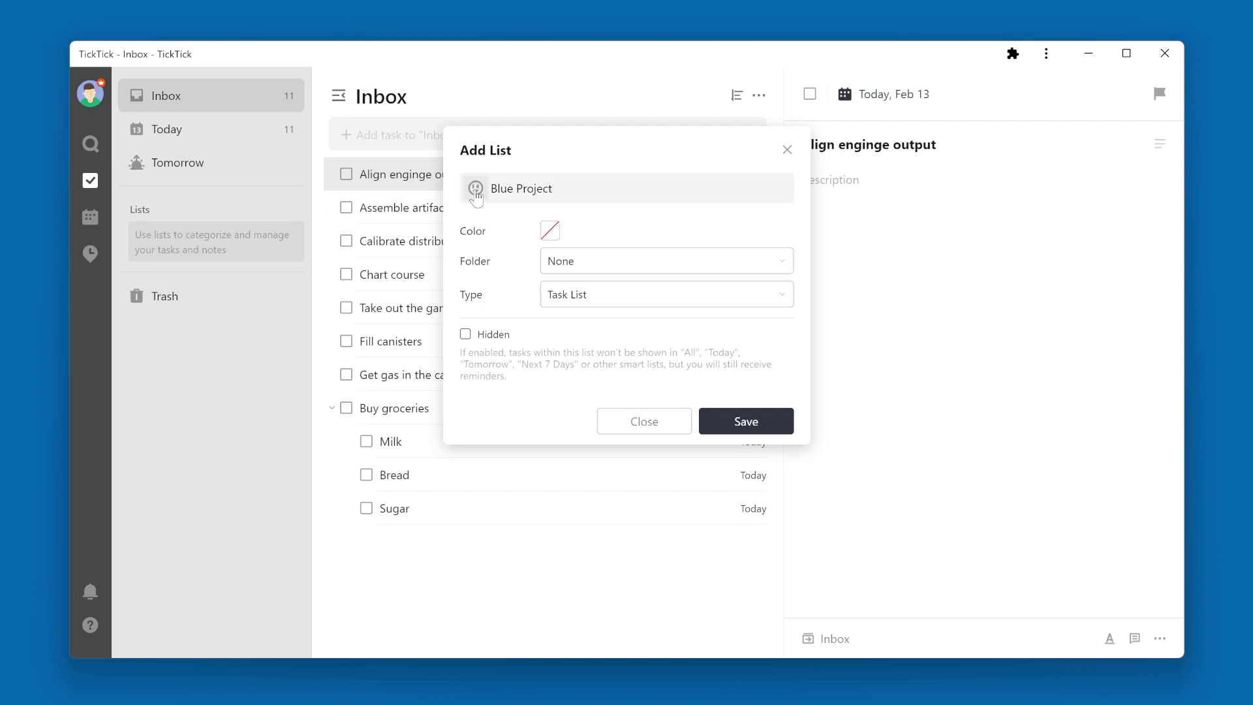
left_click(475, 189)
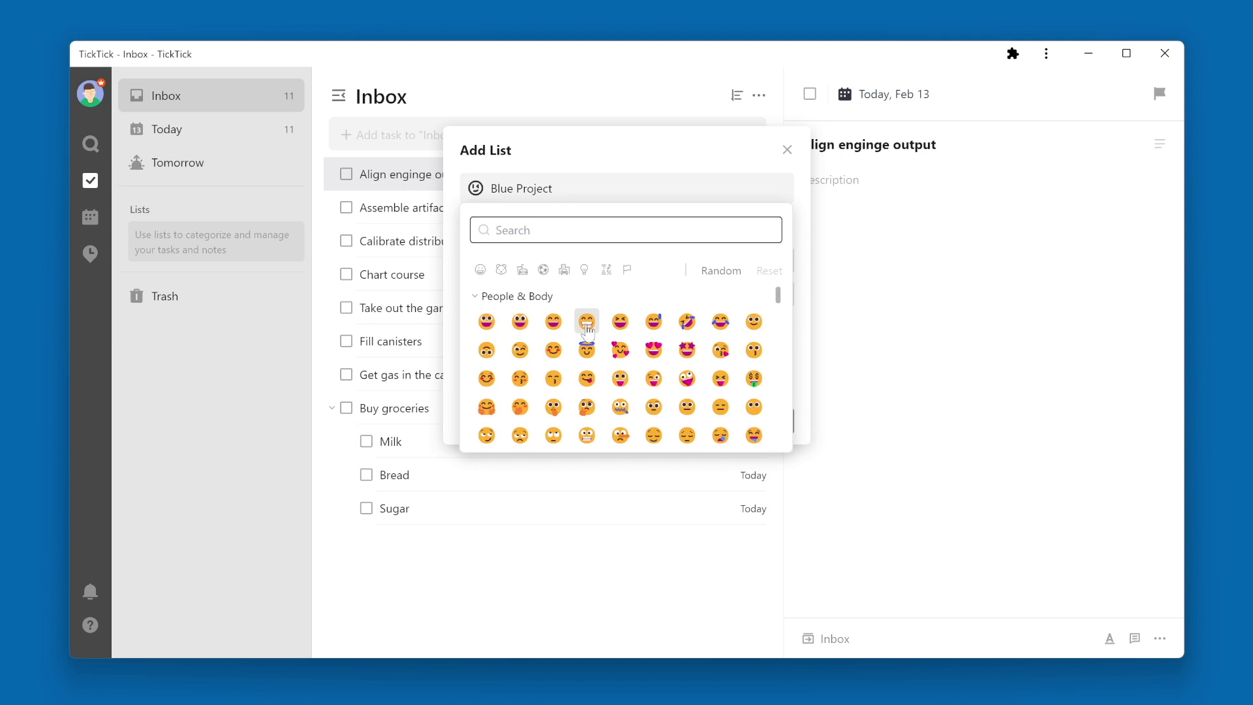
scroll(583, 327, "down", 10)
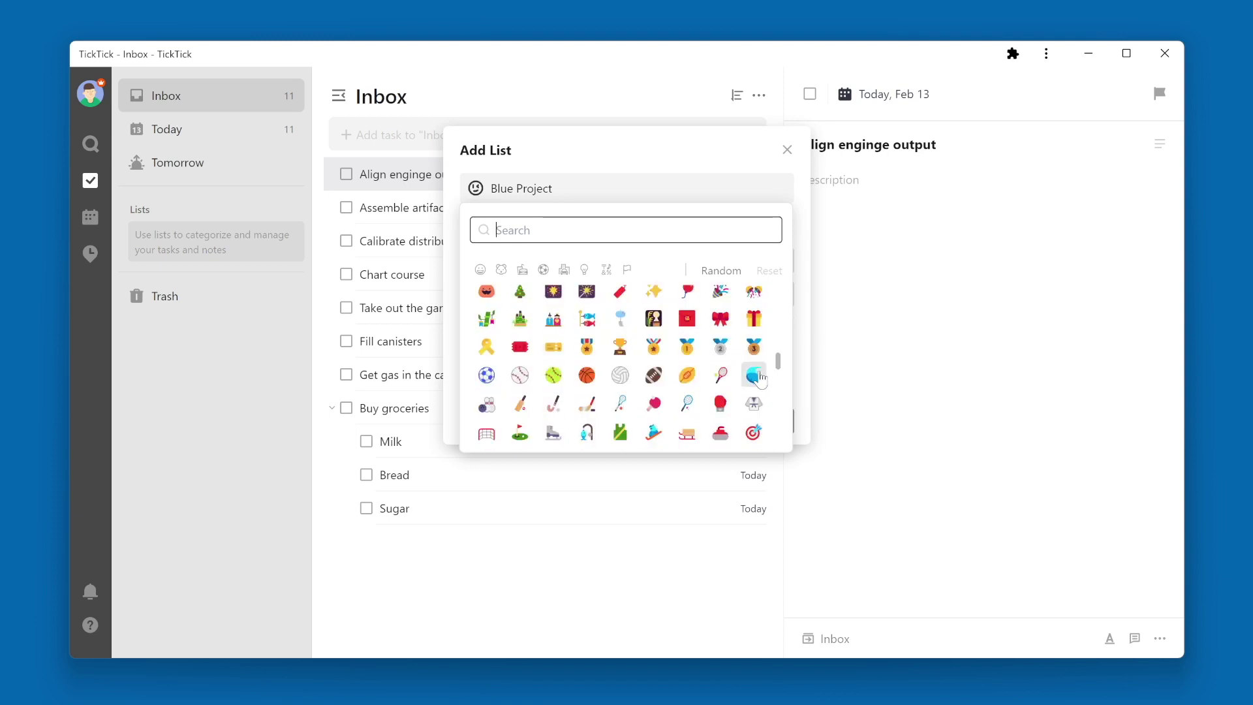
left_click(754, 376)
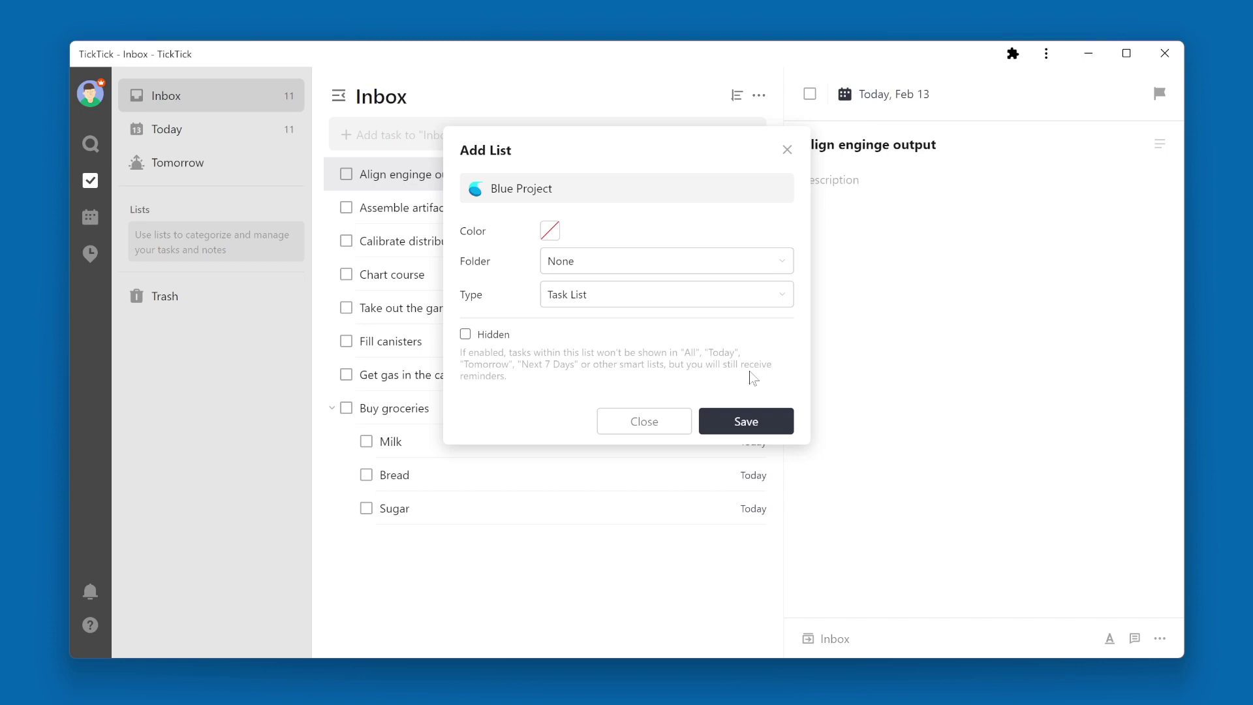
left_click(550, 236)
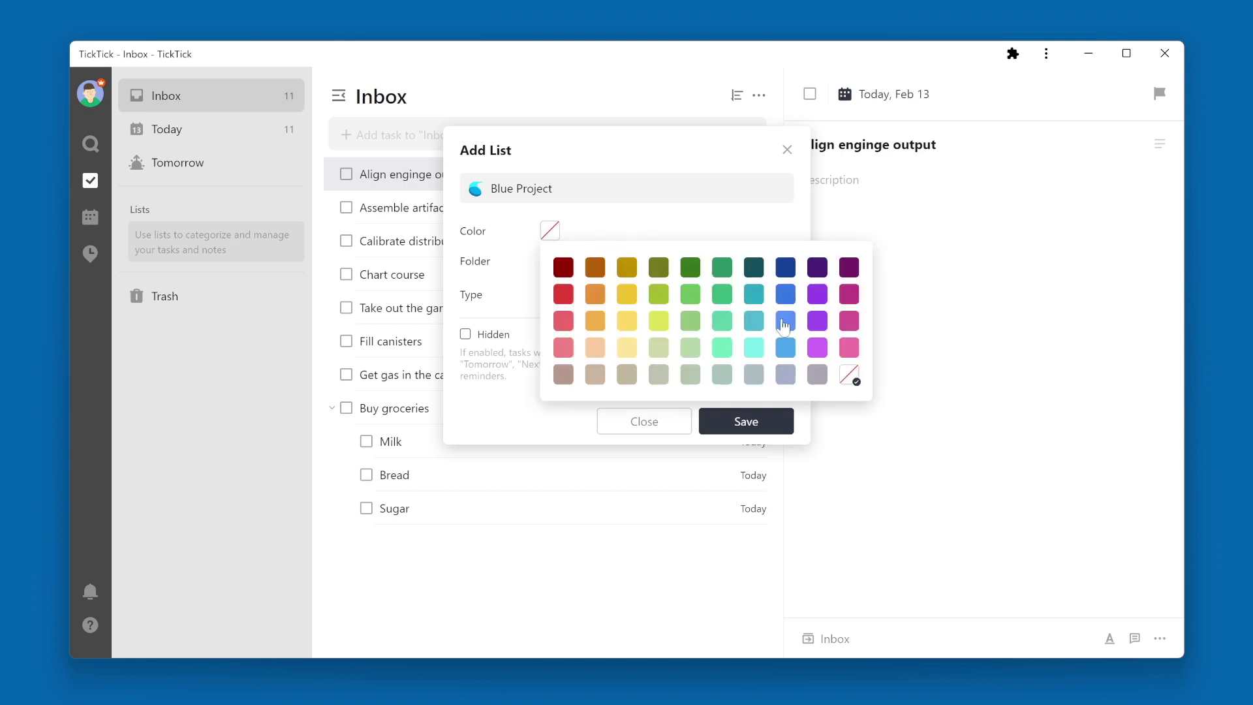
- Colour the Blue Project list light blue, keep the Task List type, and save it
left_click(787, 349)
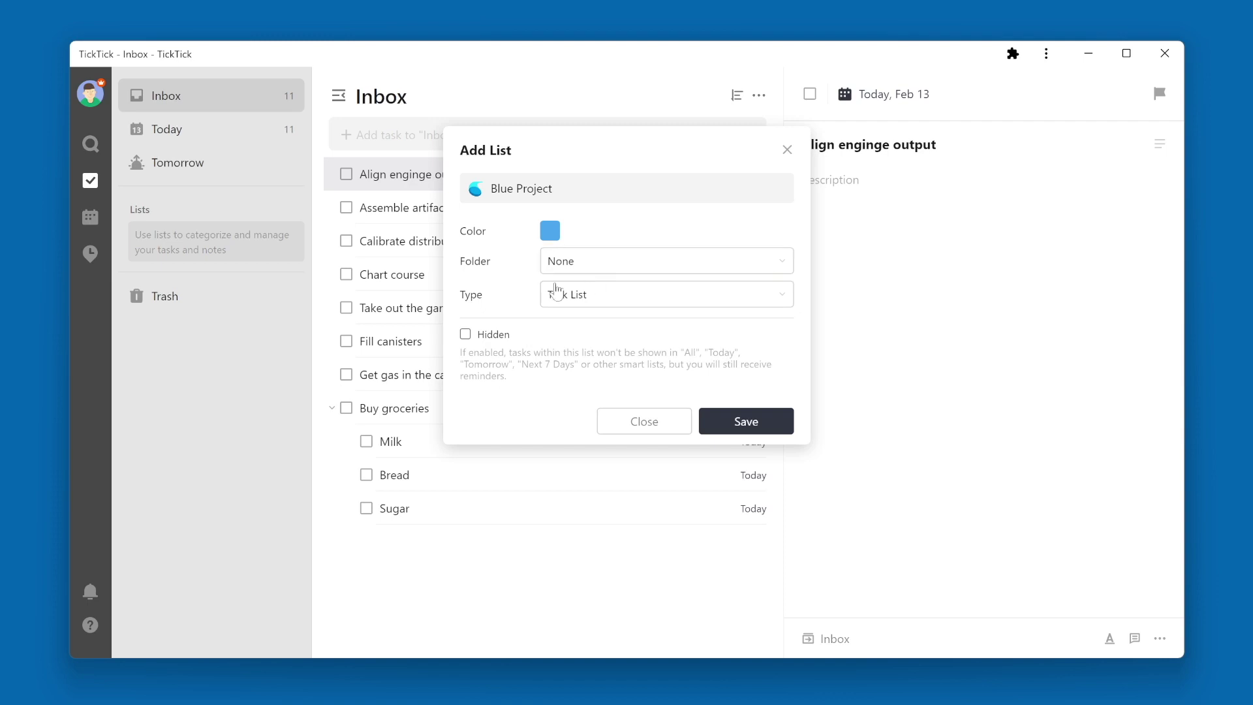
left_click(730, 299)
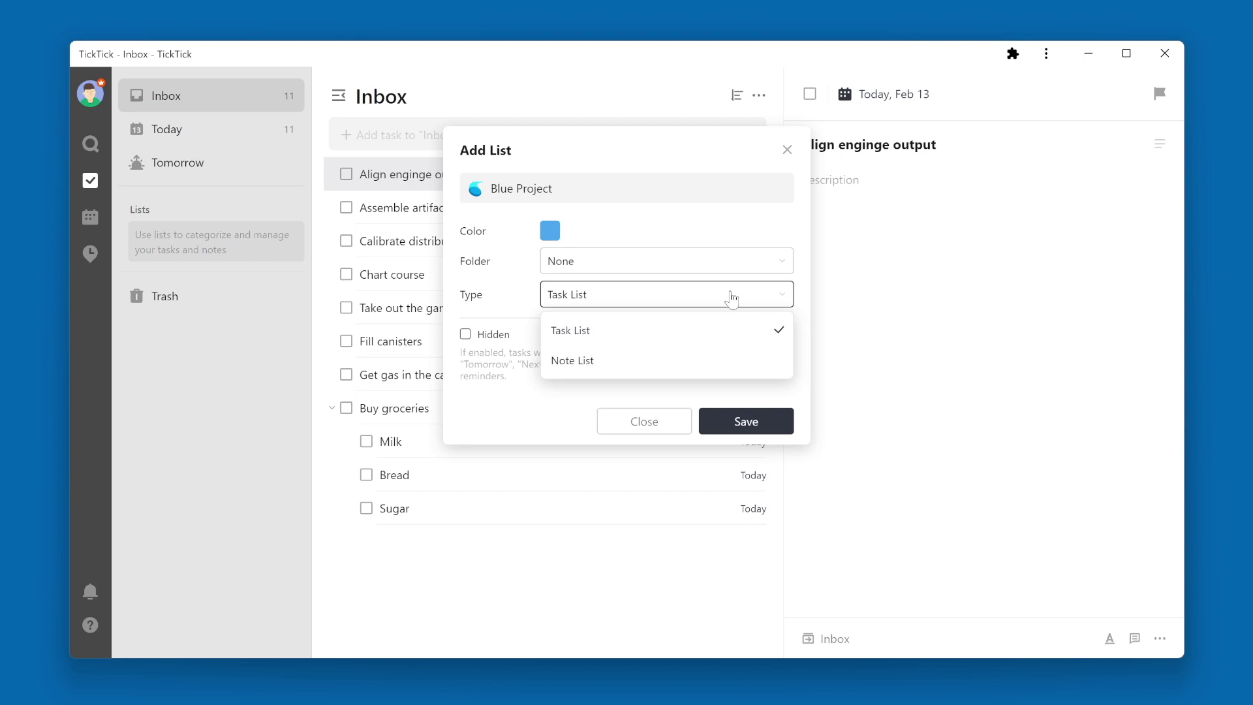
left_click(512, 308)
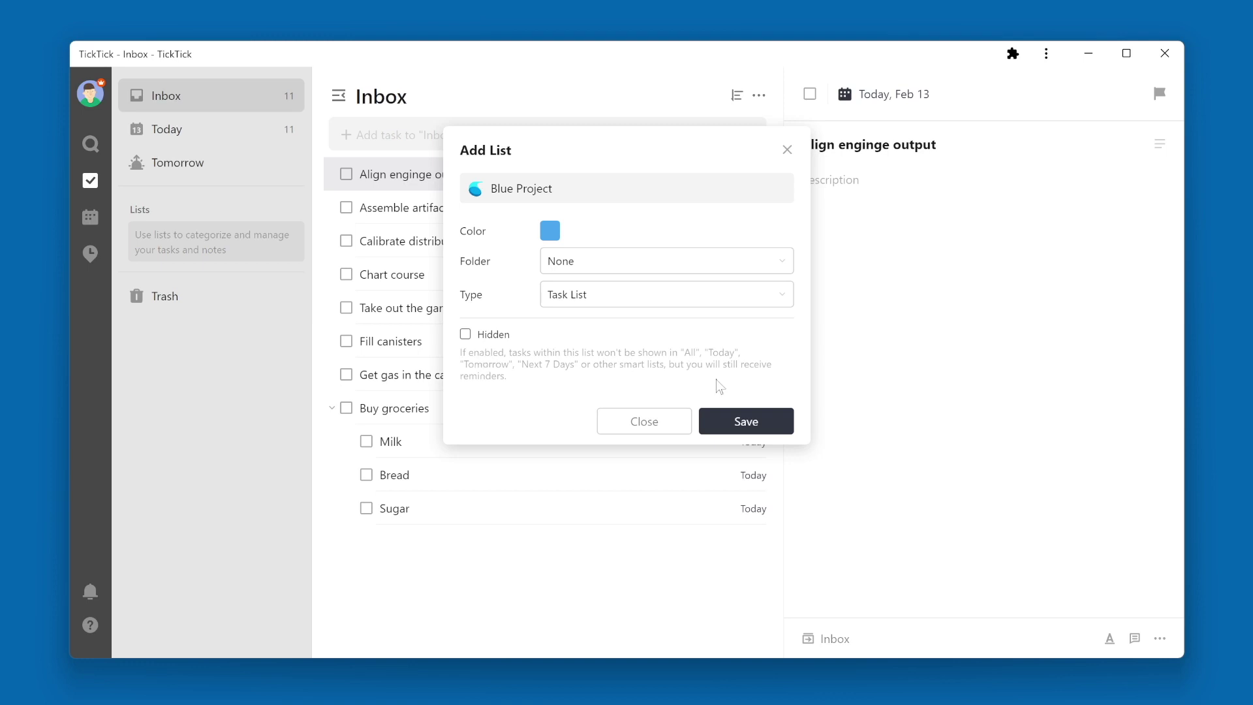
left_click(758, 426)
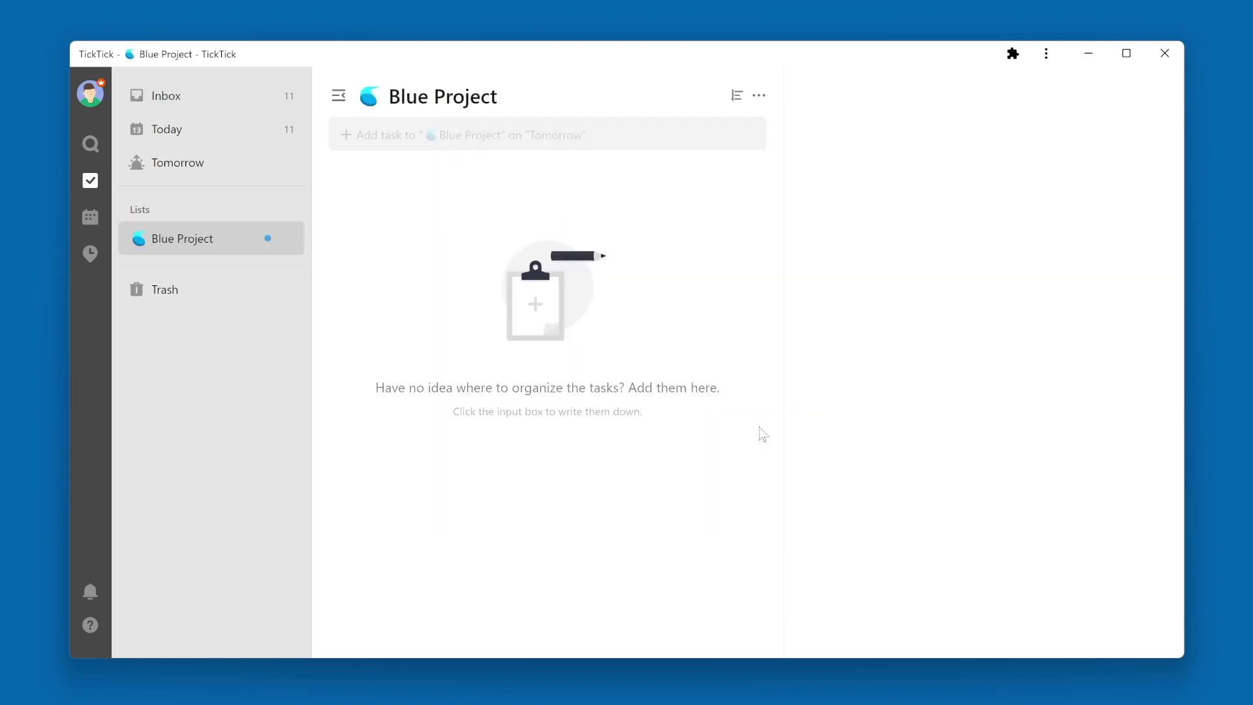
- Add the task 'Fill the canisters' to Blue Project, then begin another new list
mouse_move(218, 250)
left_click(457, 135)
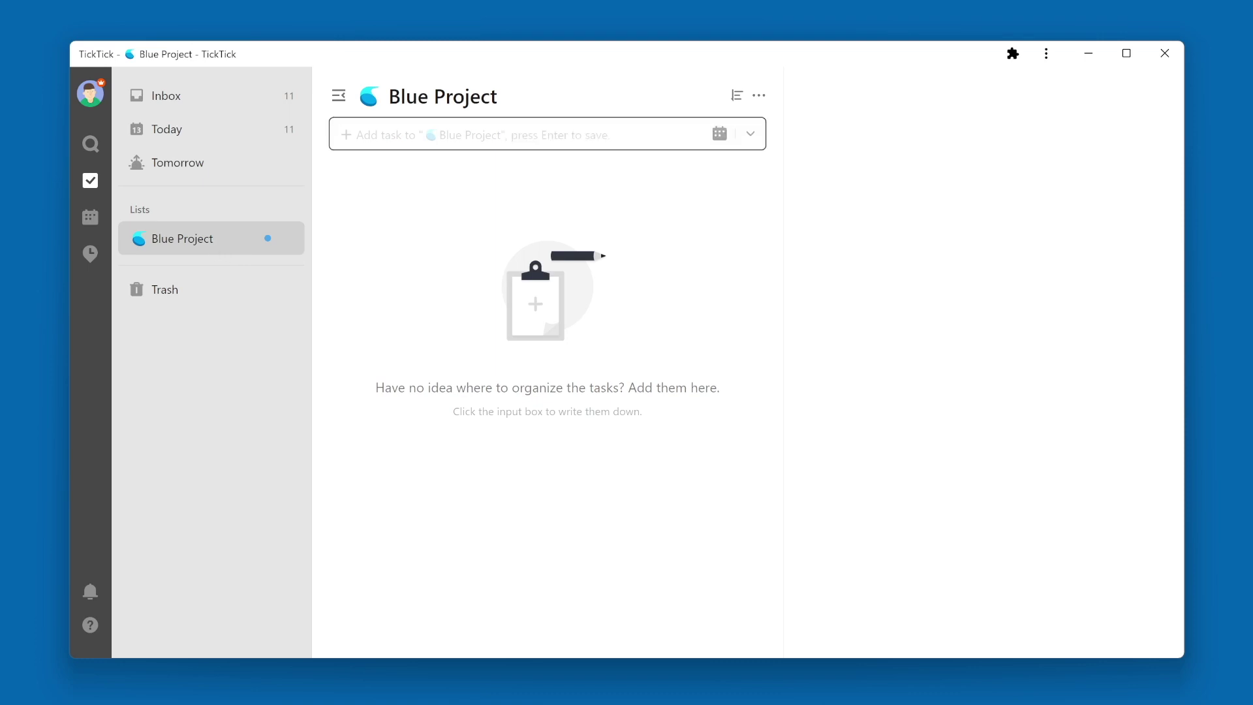
type("Fill the canisters")
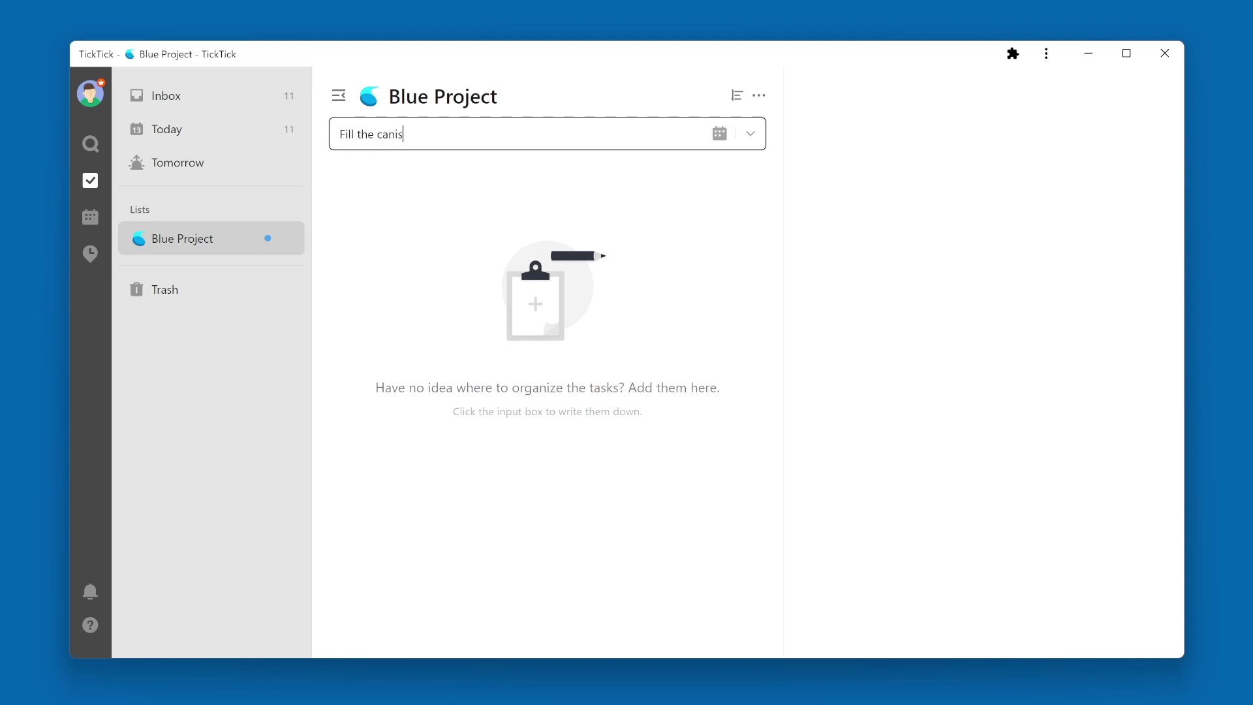
key("Return")
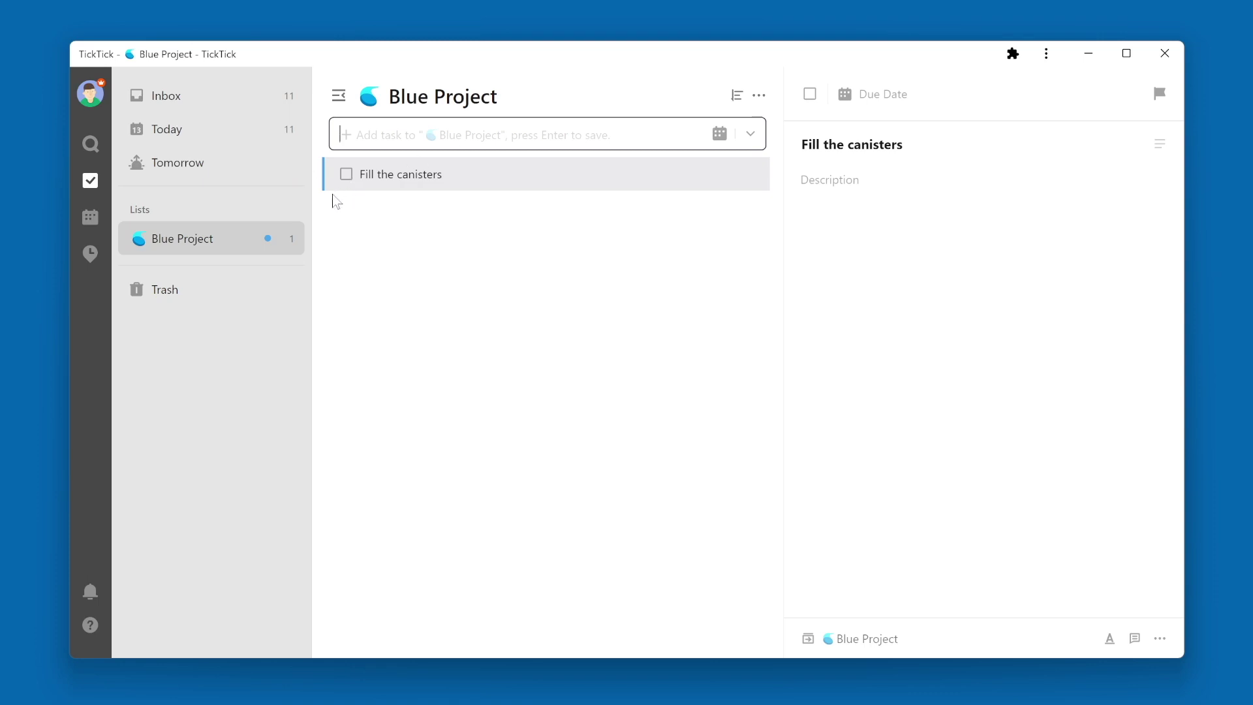
left_click(288, 208)
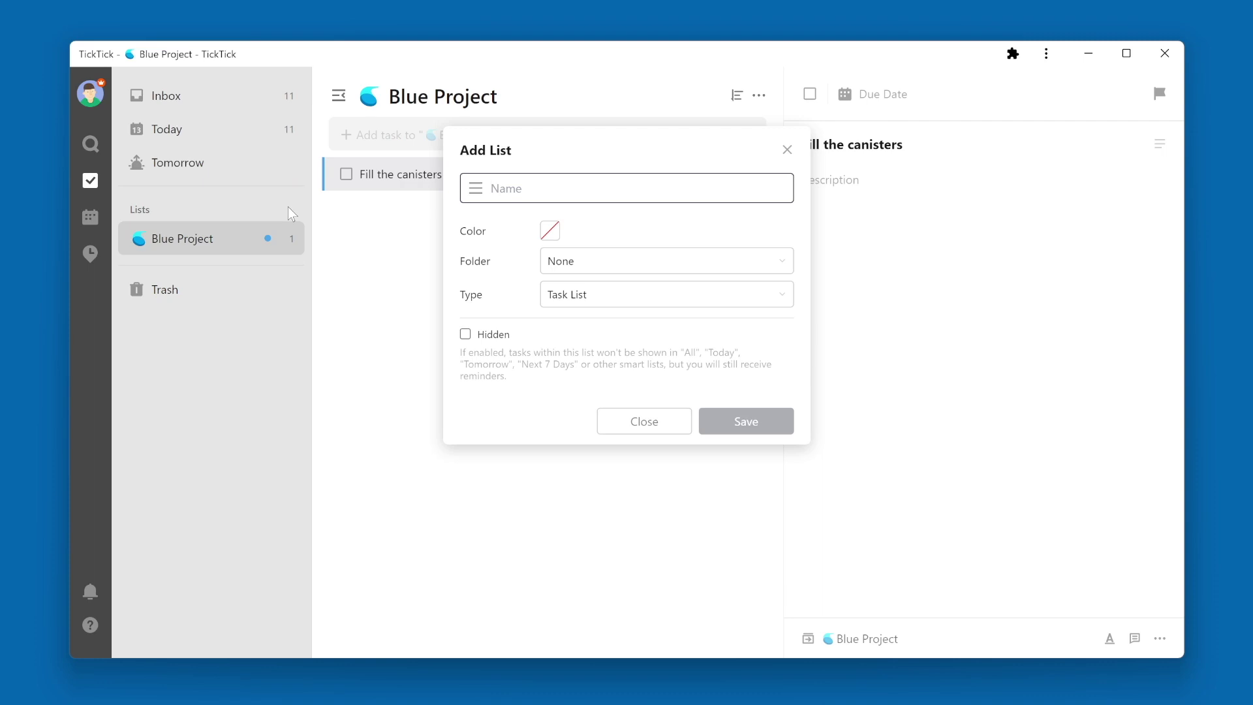
- Name the new list 'Blue Project Notes' with the notepad emoji as its icon
type("Blue Project Notes")
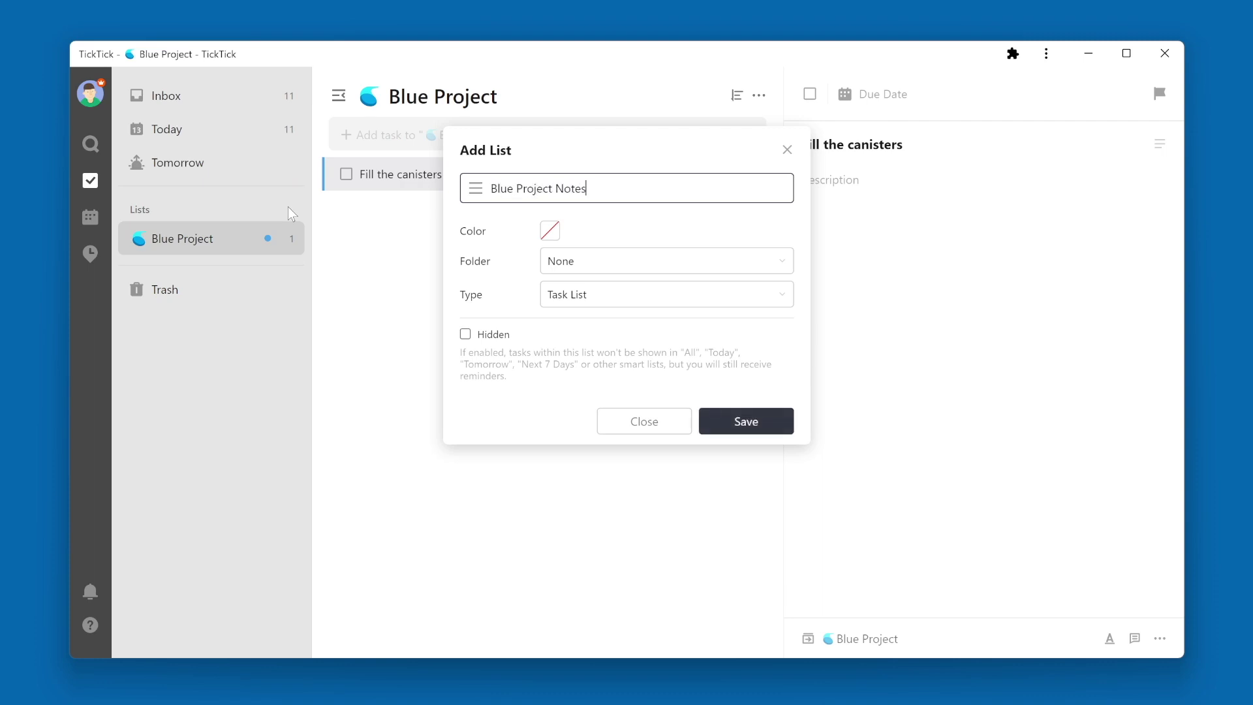
left_click(474, 189)
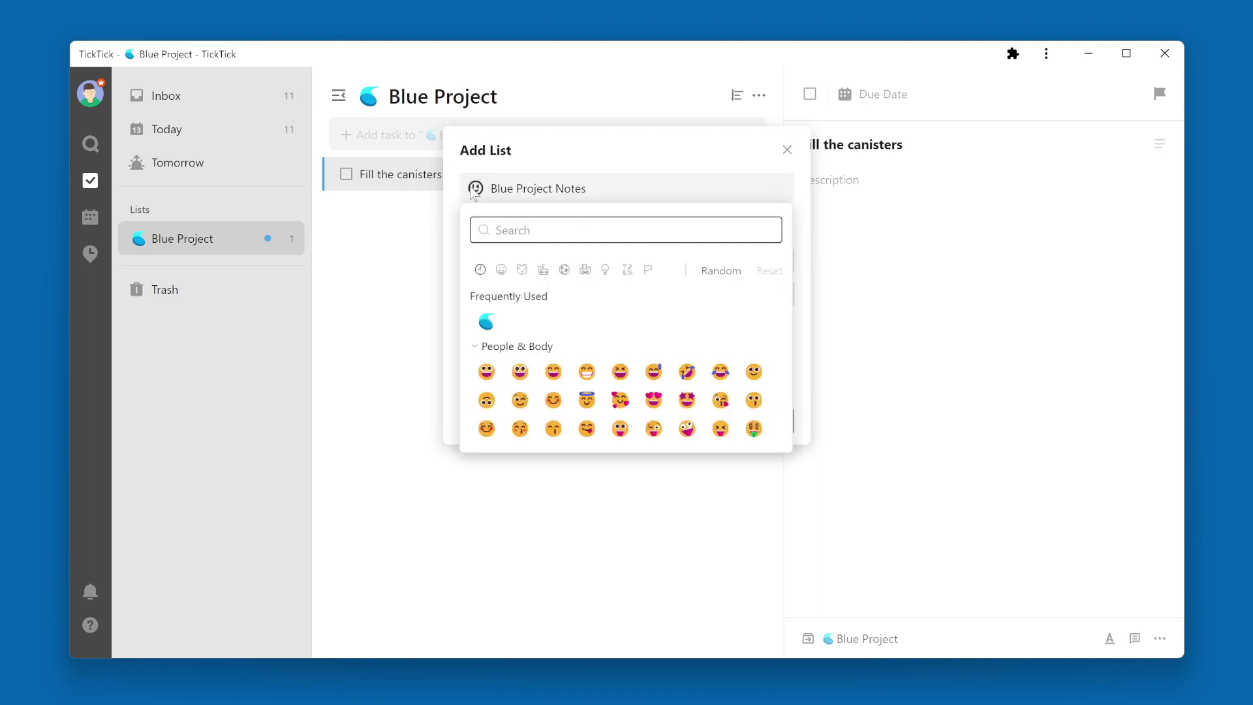
type("notepad")
left_click(486, 275)
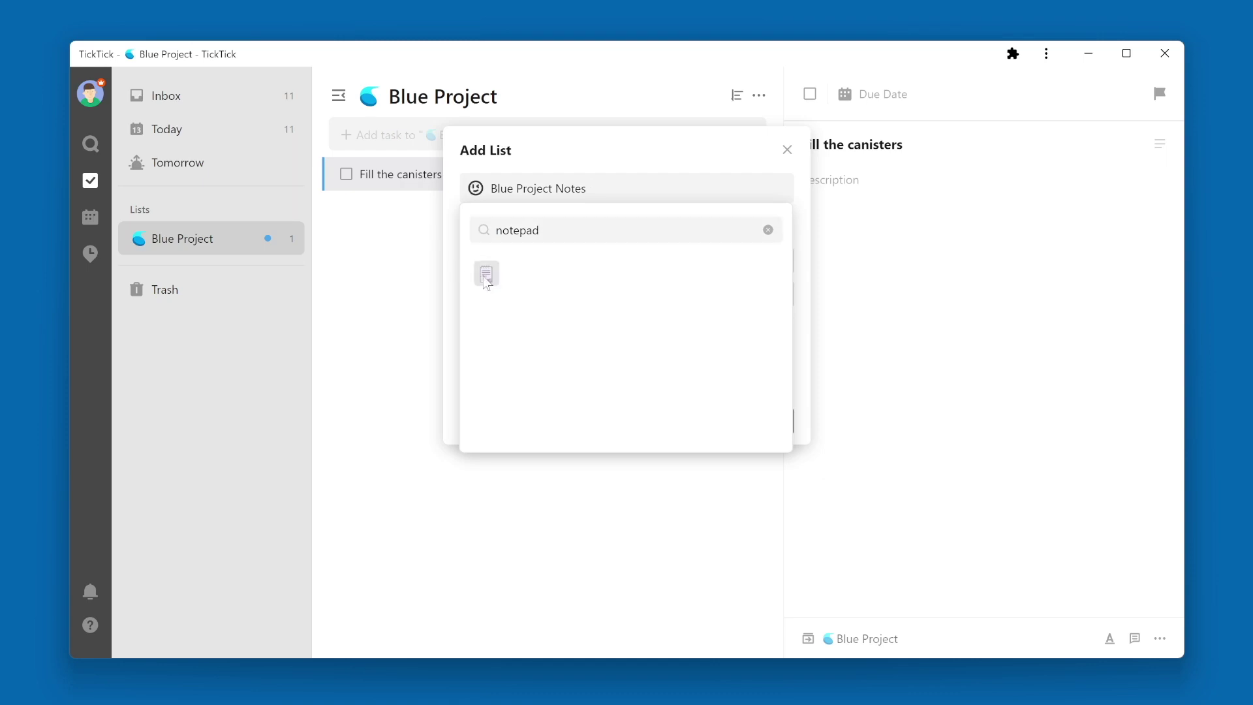
- Make the list light blue, set its type to Note List, and save it
left_click(558, 234)
left_click(785, 347)
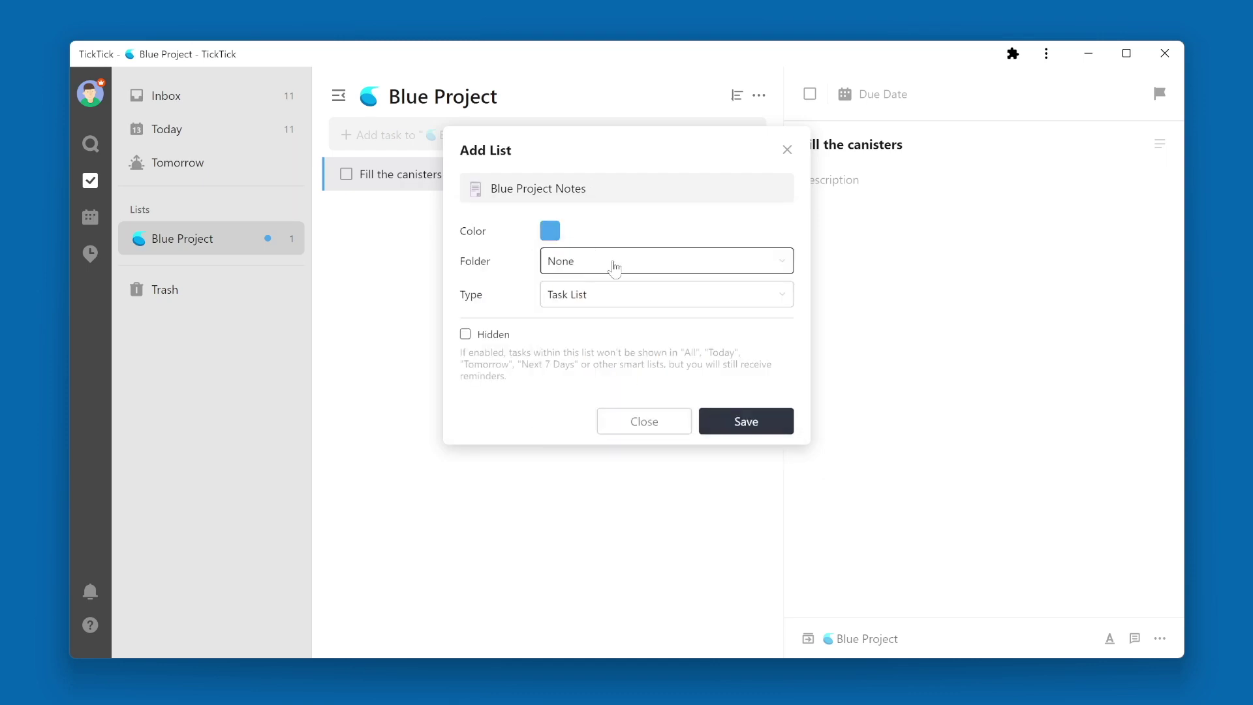
left_click(720, 300)
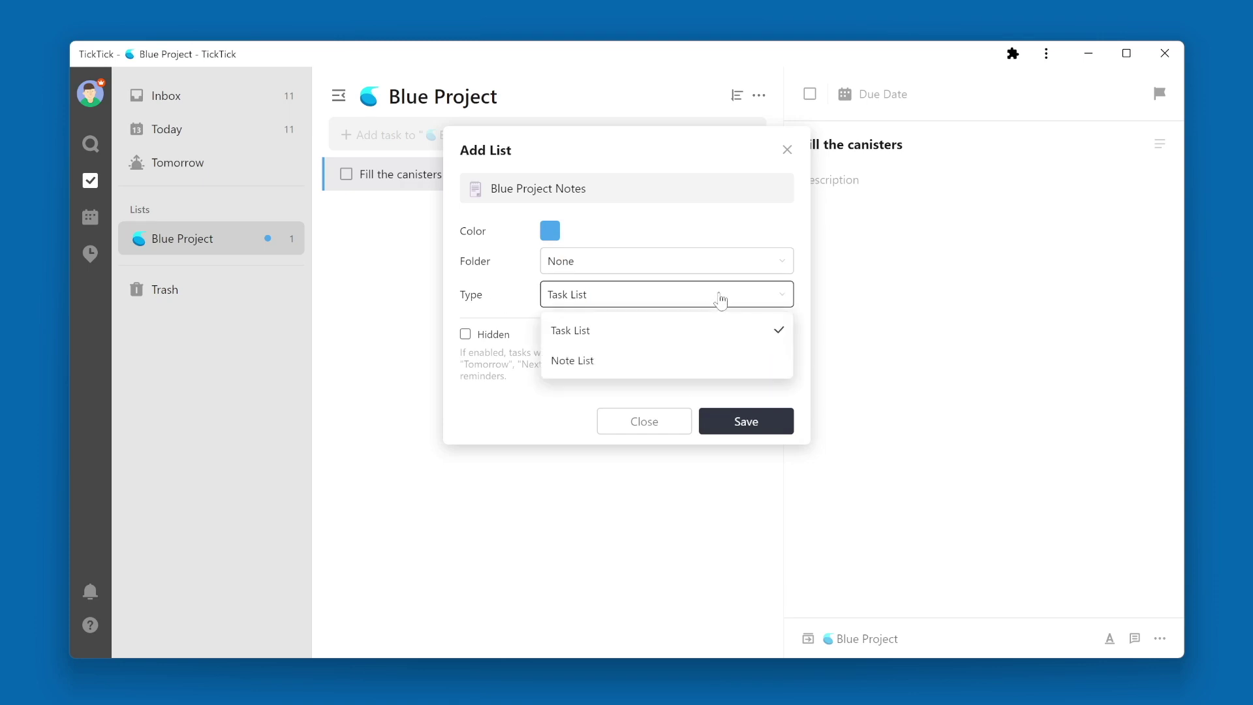
left_click(697, 368)
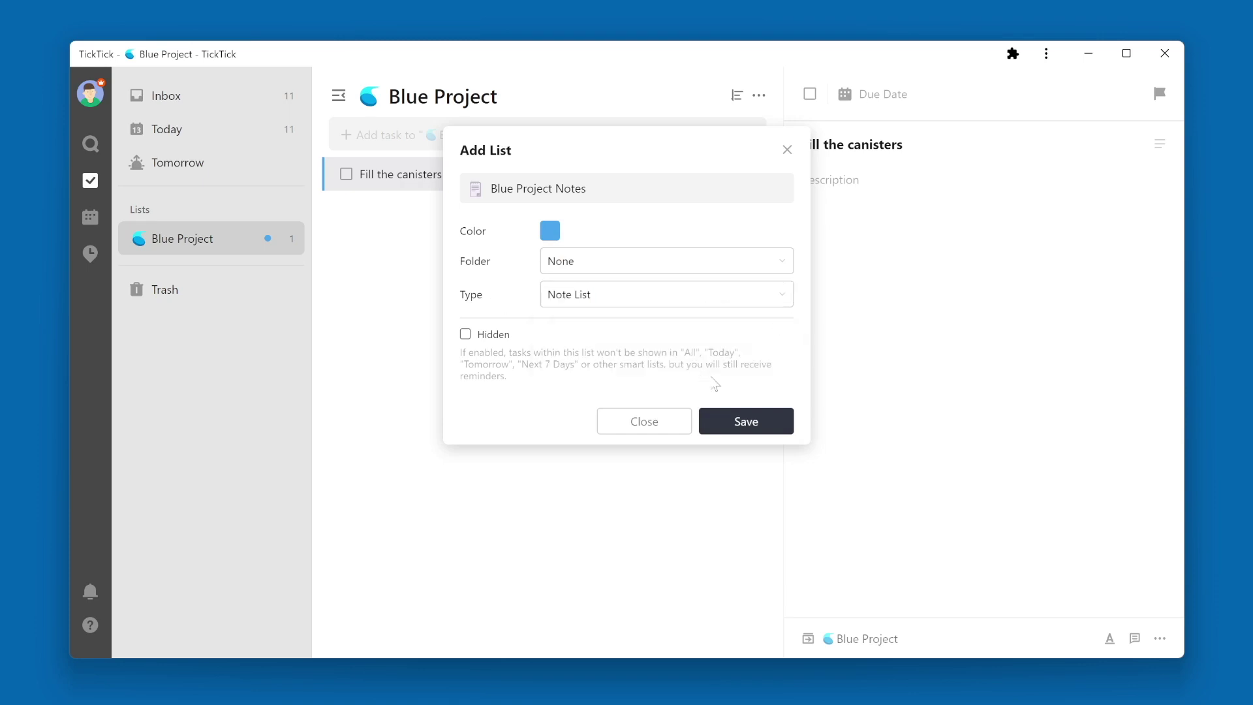
left_click(735, 425)
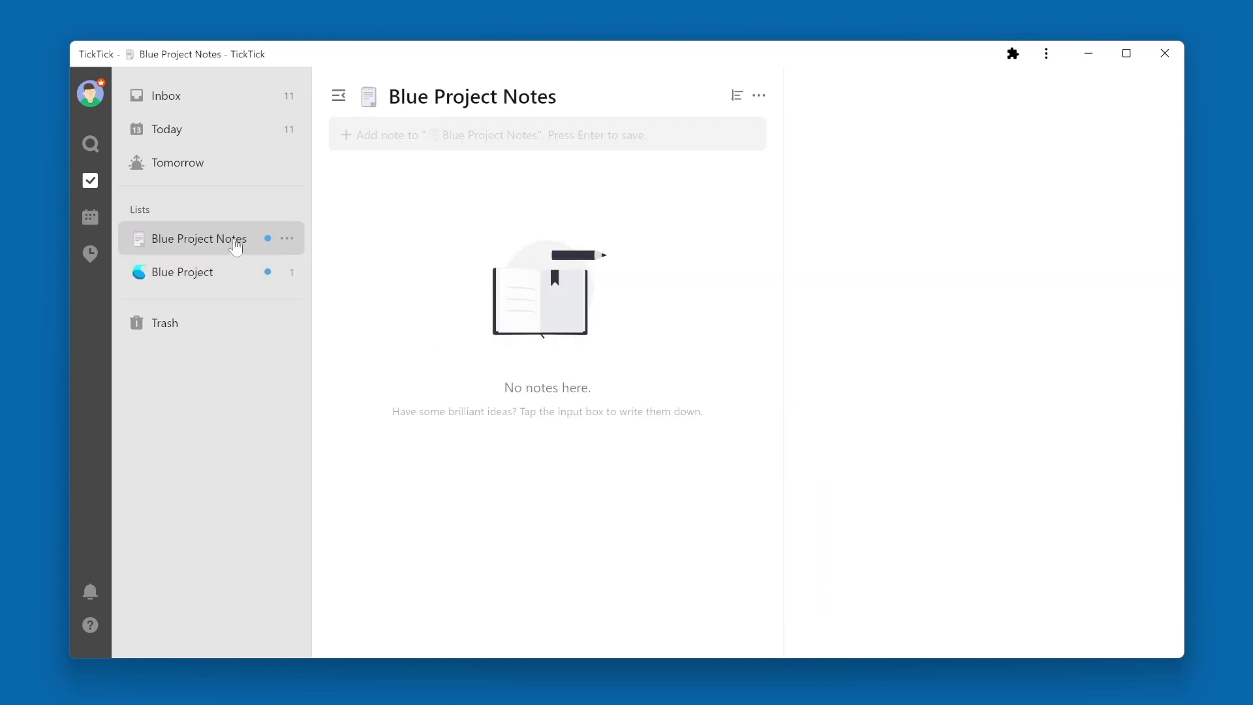
- Add the note 'First notes', then drag Blue Project onto Blue Project Notes to form a folder
left_click(458, 138)
type("First notes")
key("Return")
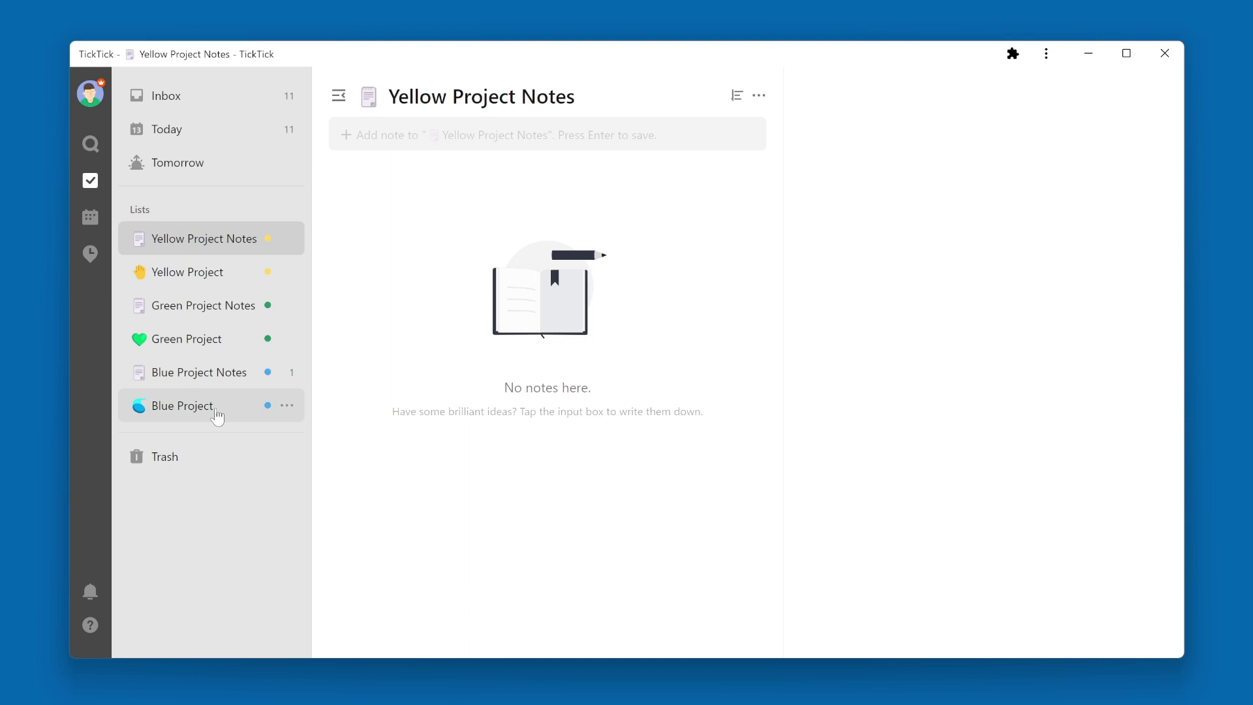
left_click_drag(217, 417, 231, 383)
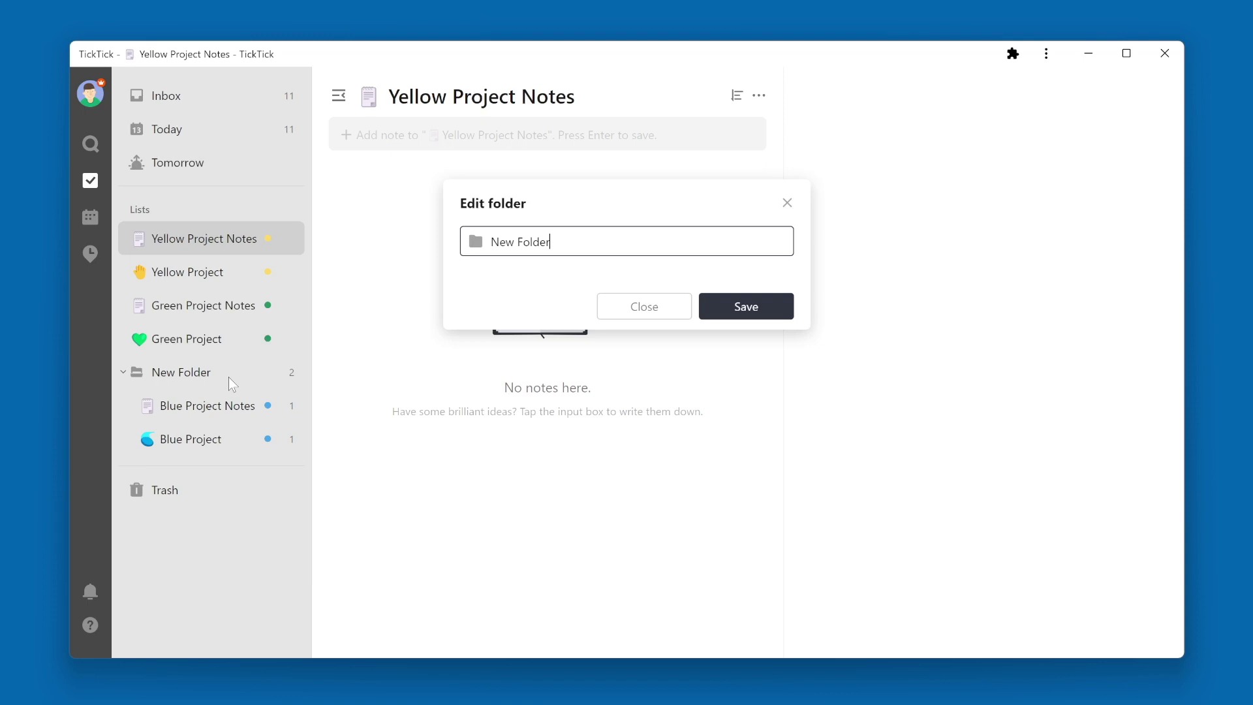
- Rename the folder 'Blue Project Folder' with a blue droplet icon and save it
key("ctrl+a")
type("Blue Project Folder")
left_click(475, 243)
left_click(587, 372)
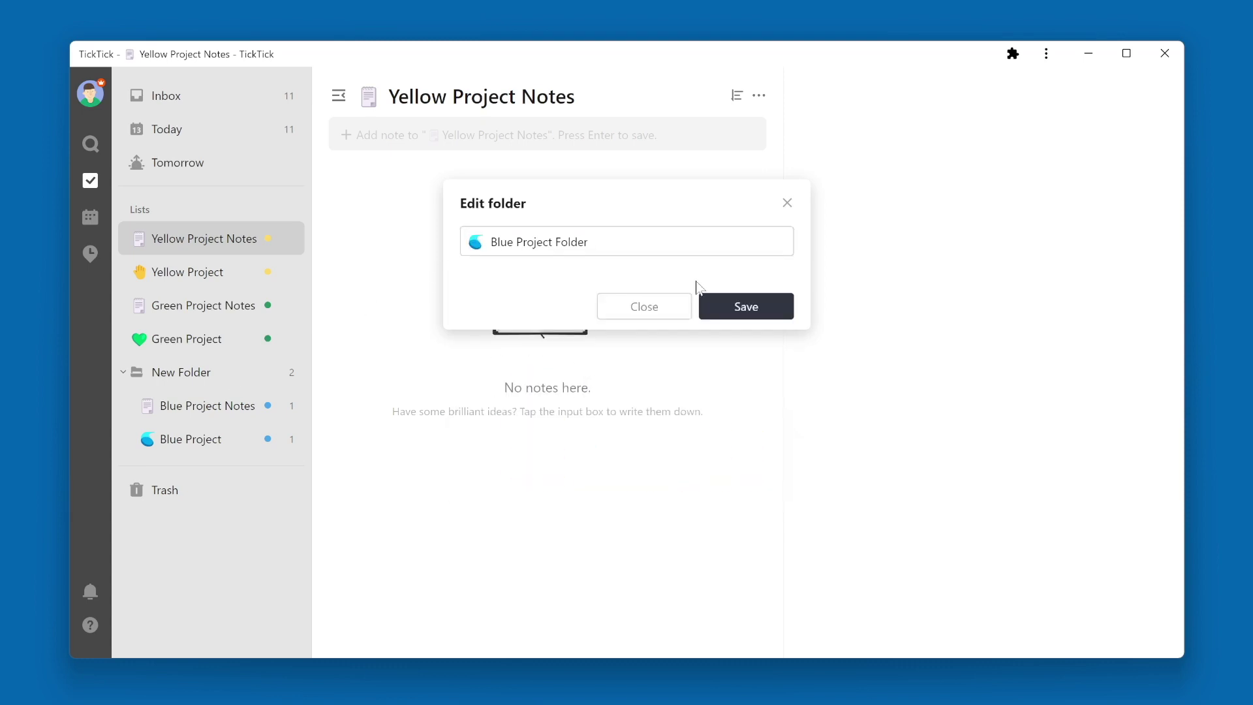
left_click(716, 308)
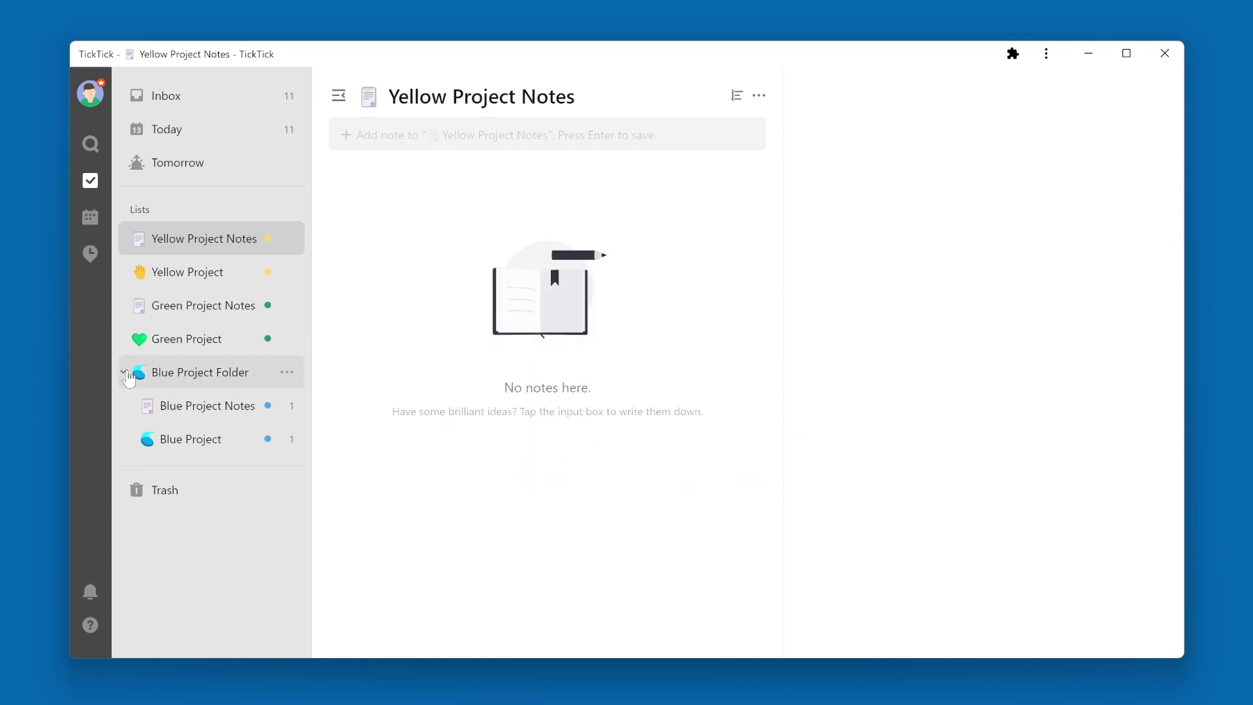
left_click(123, 373)
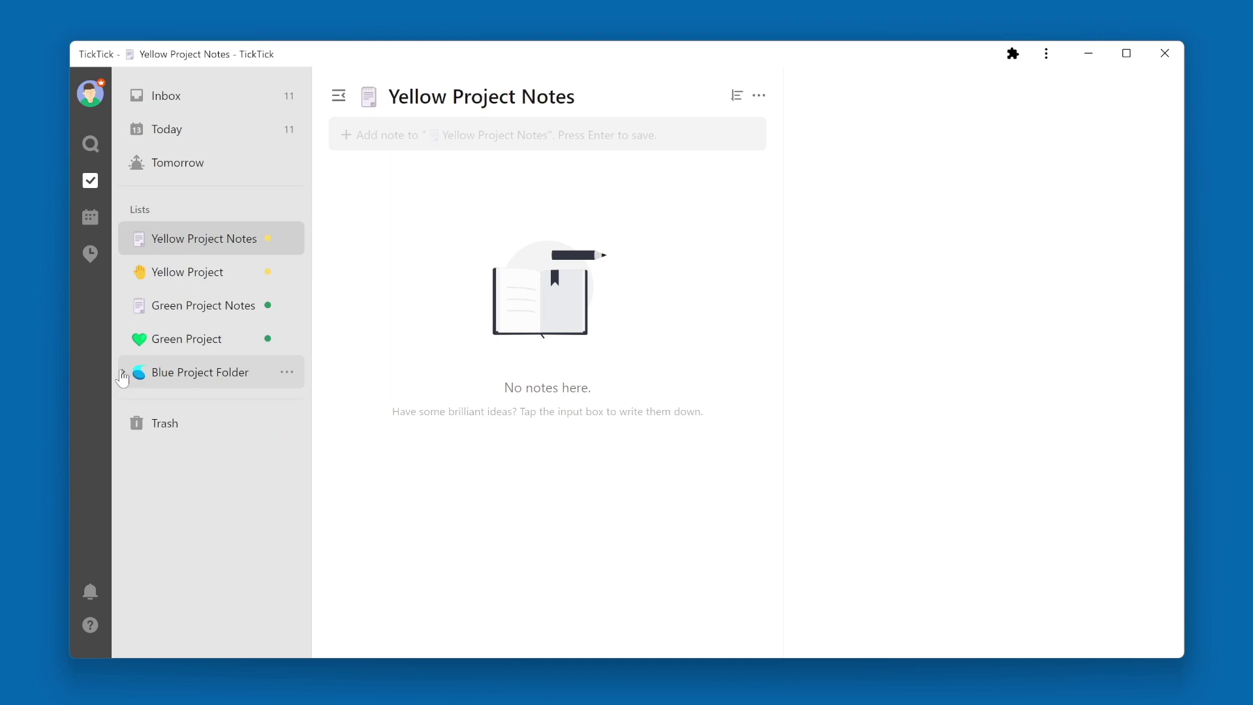
left_click(123, 373)
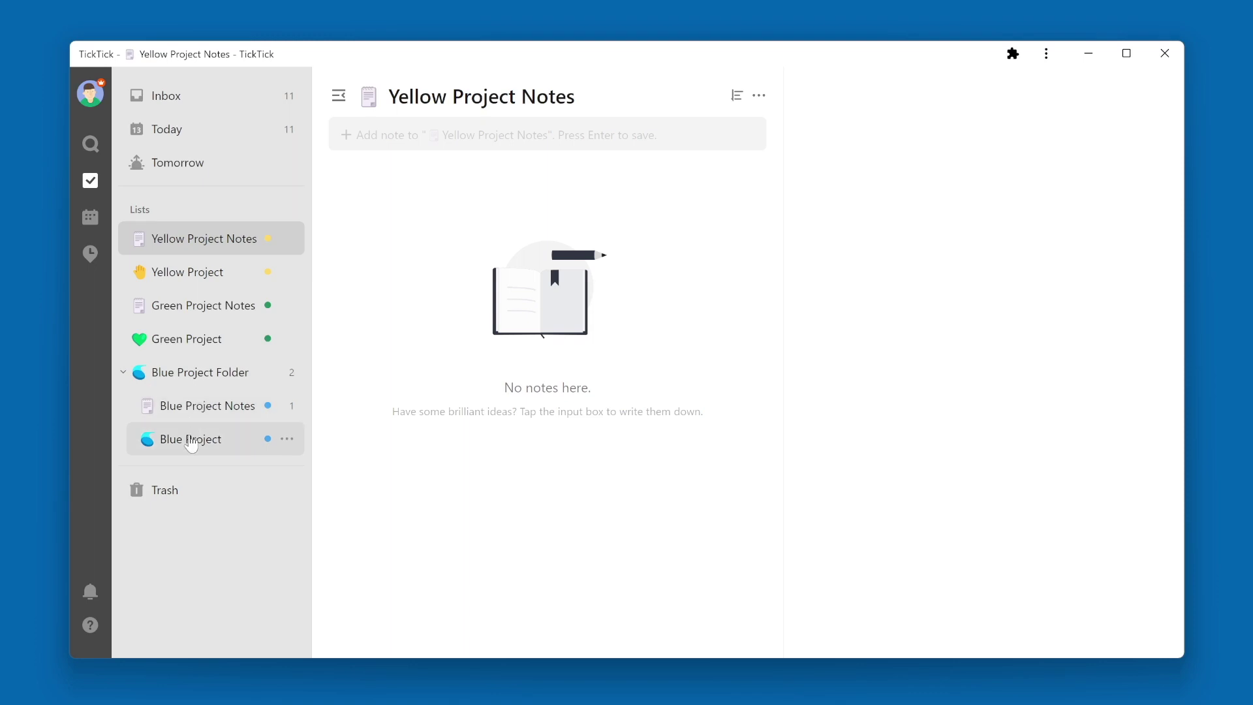
- Append 'Tasks' to the Blue Project list name, making it Blue Project Tasks
left_click(290, 440)
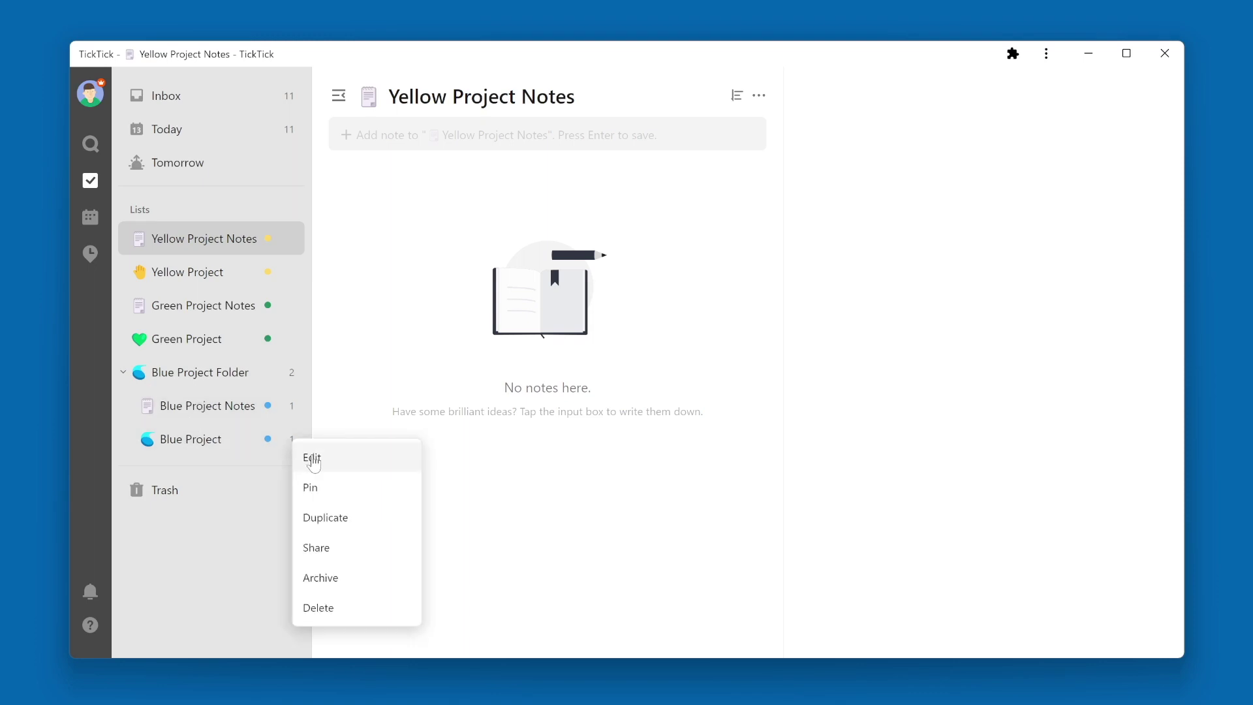
left_click(308, 457)
type("Tasks")
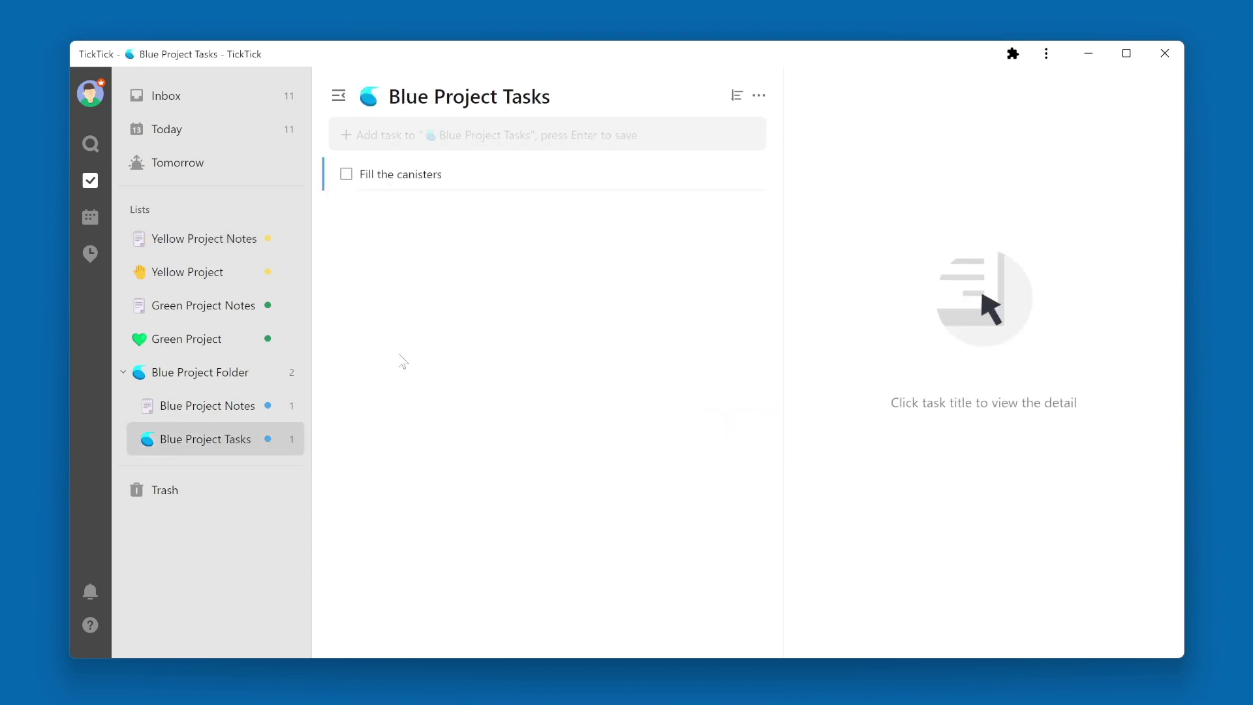
left_click(291, 340)
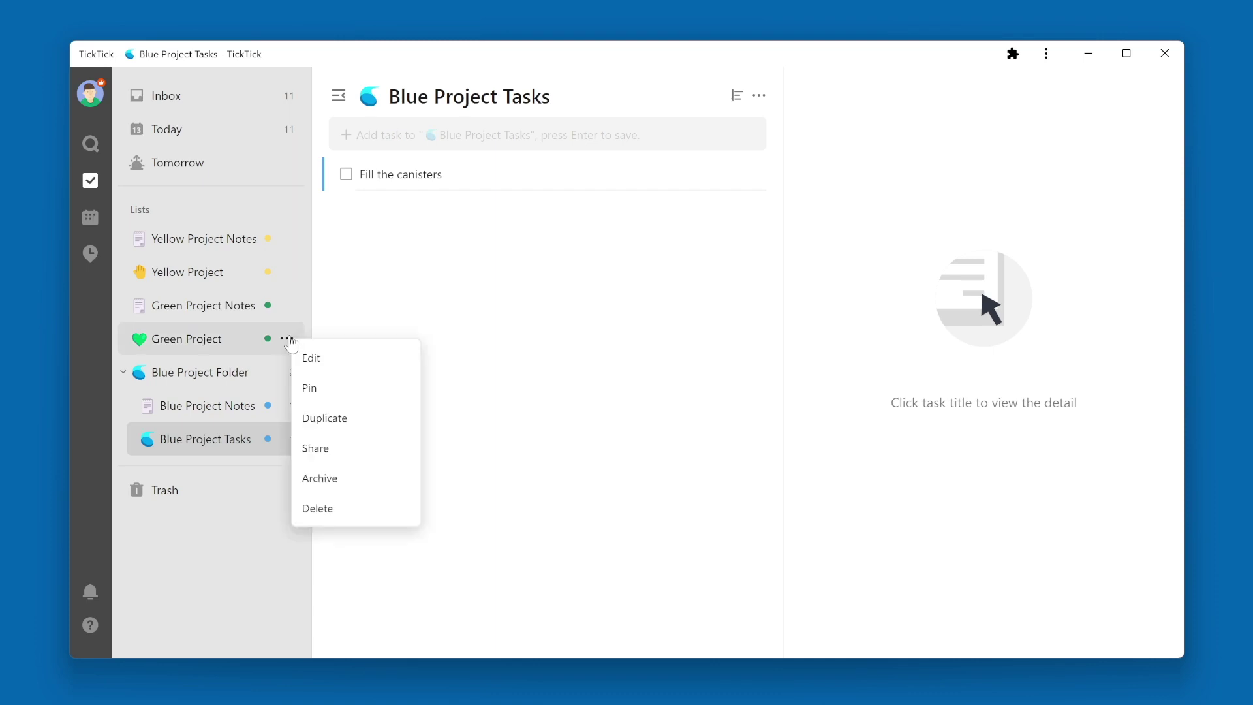
- Rename the Green Project list to 'Green Project Tasks'
left_click(337, 369)
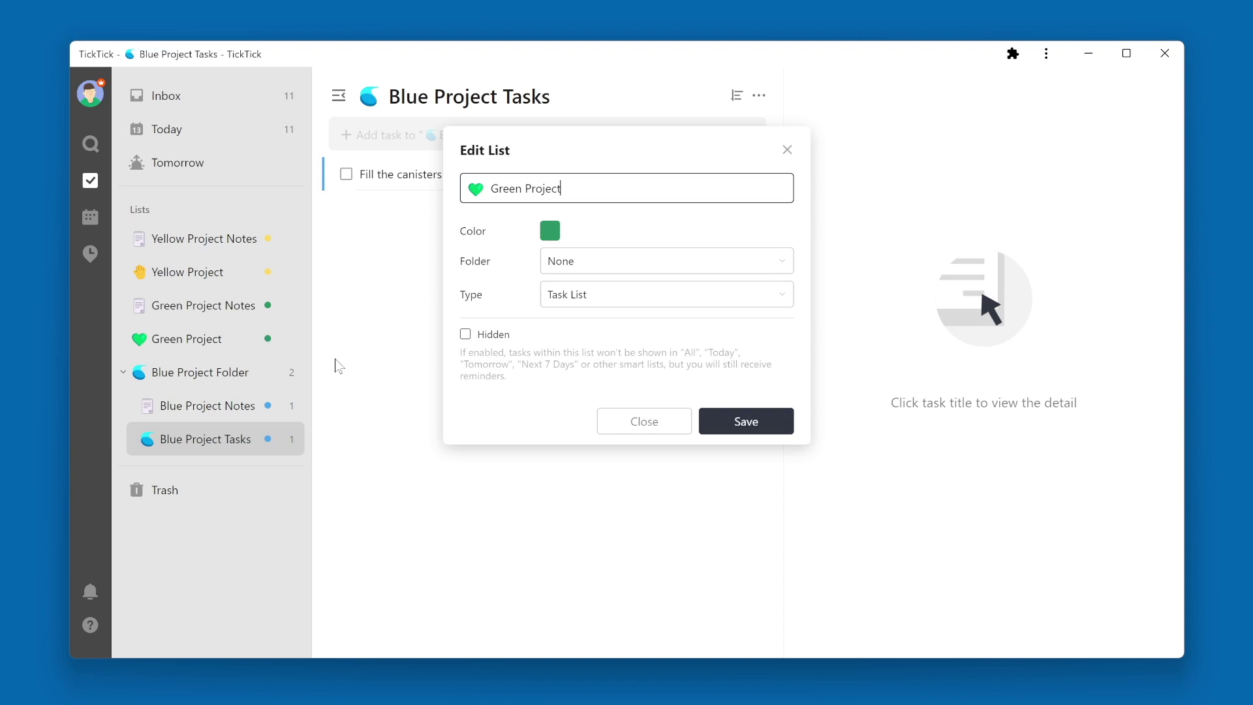
type("Tasks")
left_click(483, 269)
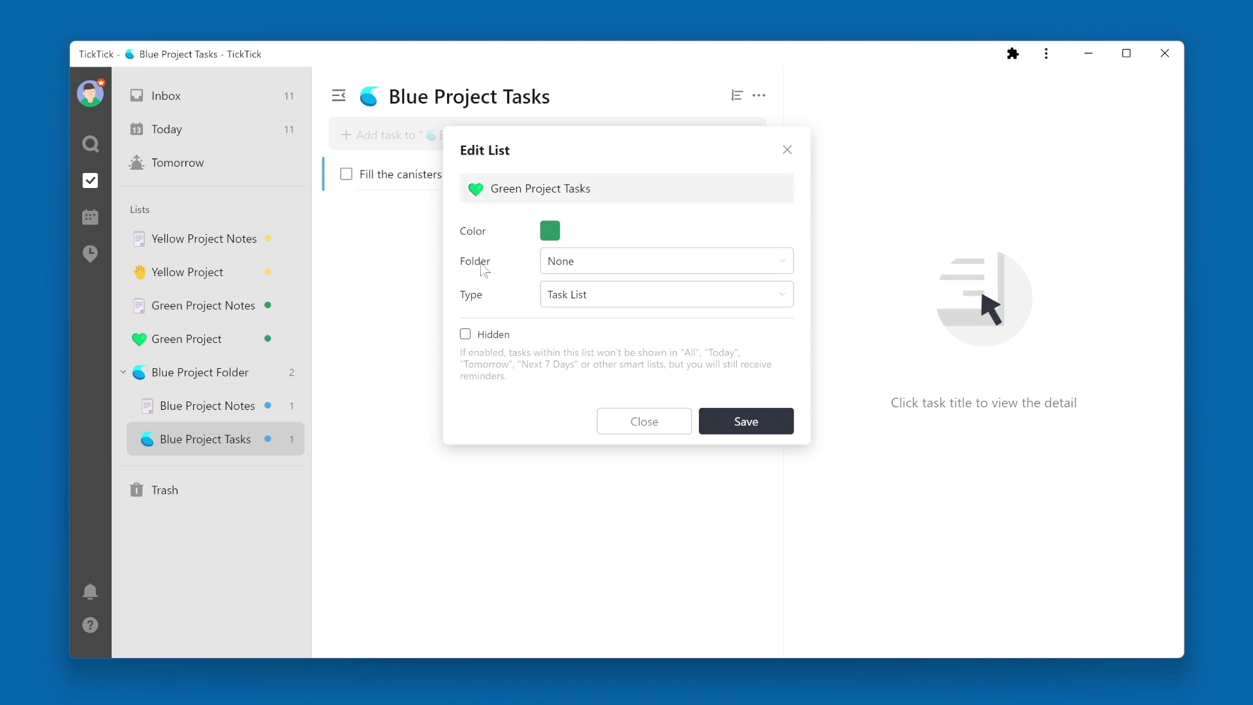
- Move the list into a new 'Green Project Folder' with a green heart icon and save
left_click(604, 273)
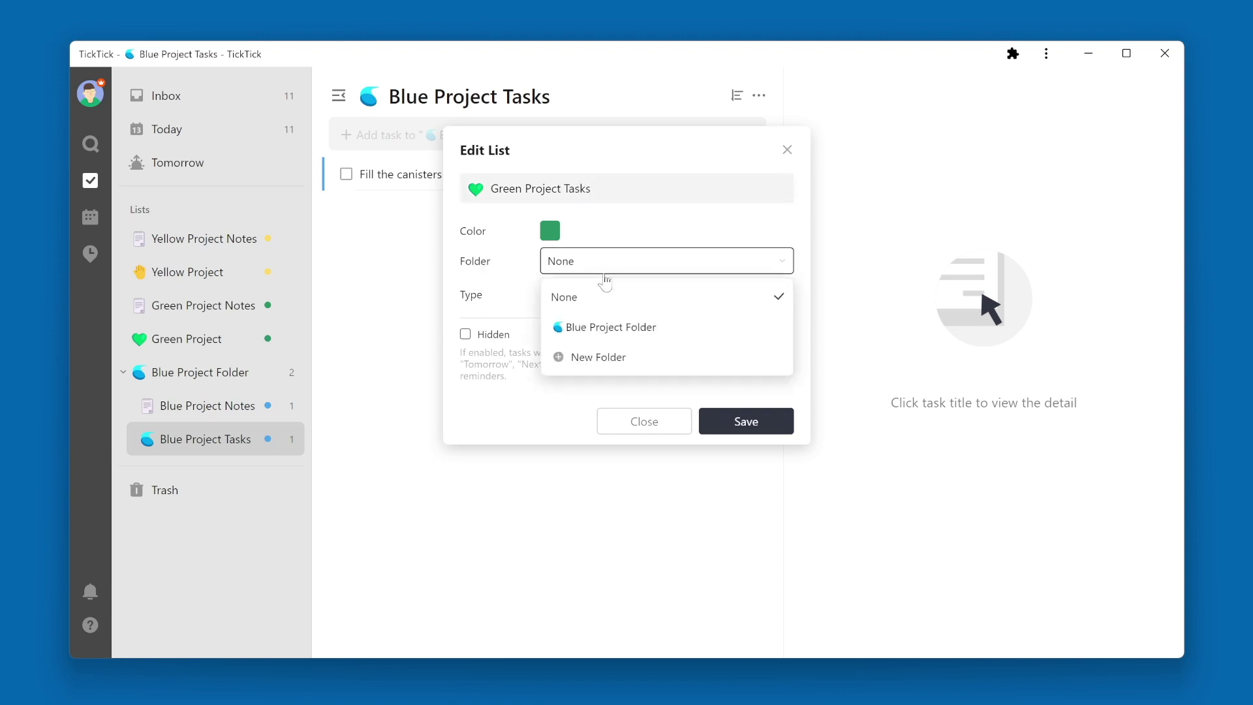
left_click(619, 362)
type("Green Project Folder")
left_click(476, 241)
left_click(585, 375)
left_click(746, 312)
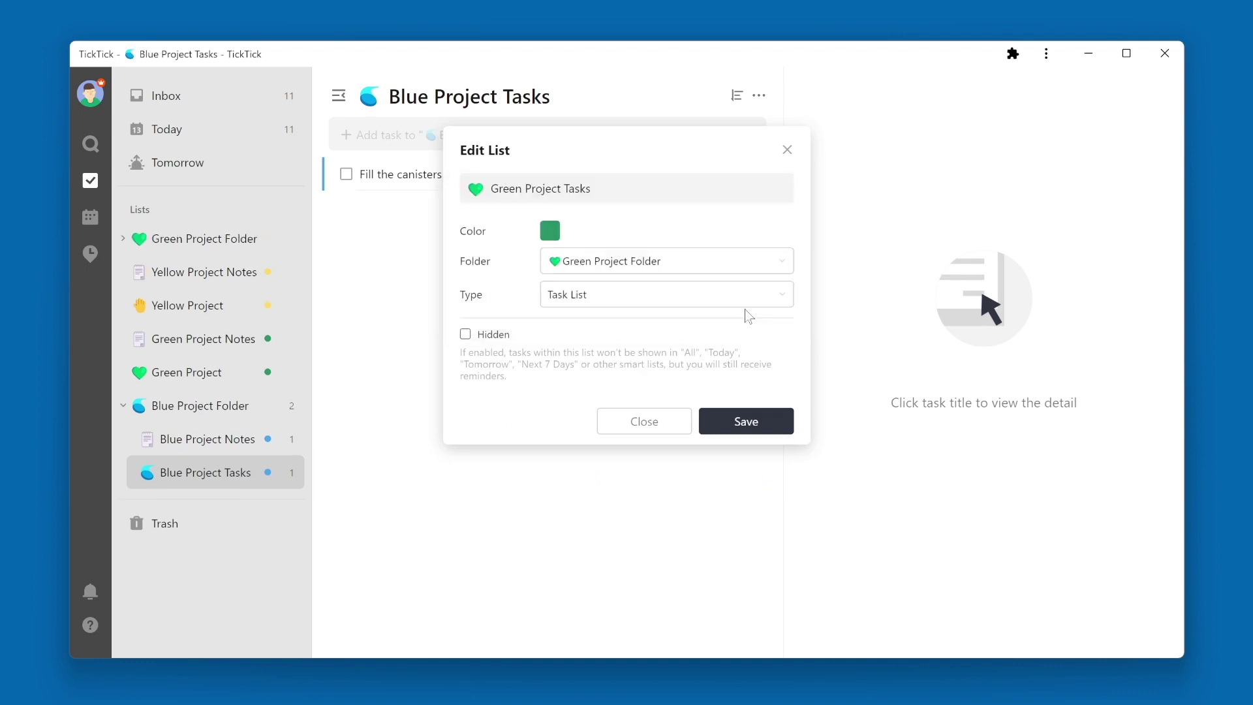
left_click(724, 424)
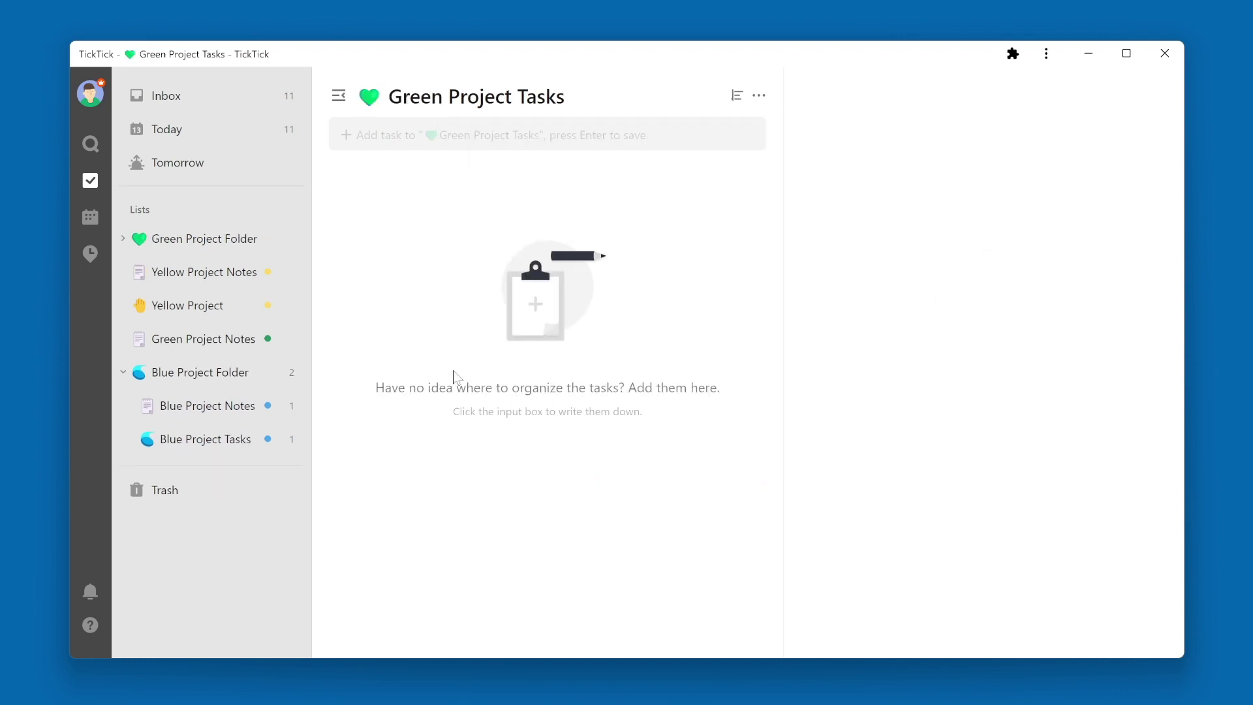
- Drag Green Project Notes into Green Project Folder, then group the two Yellow lists into a folder
left_click(123, 240)
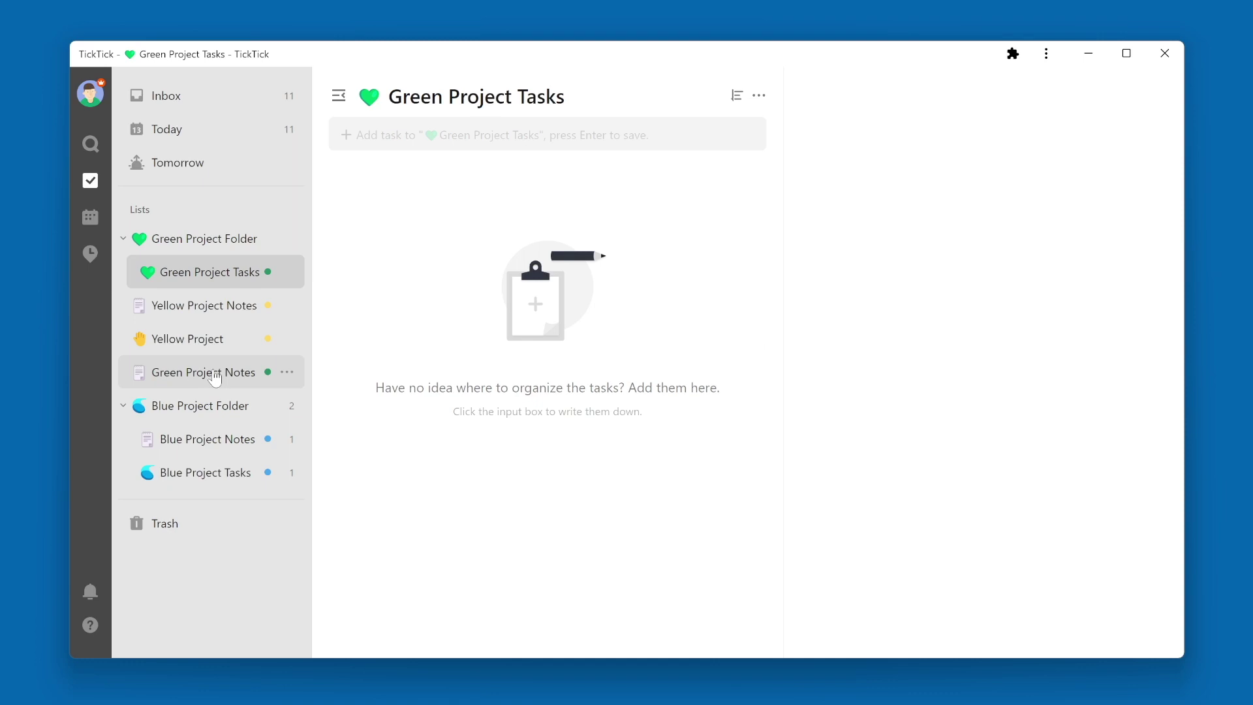
left_click_drag(215, 378, 221, 266)
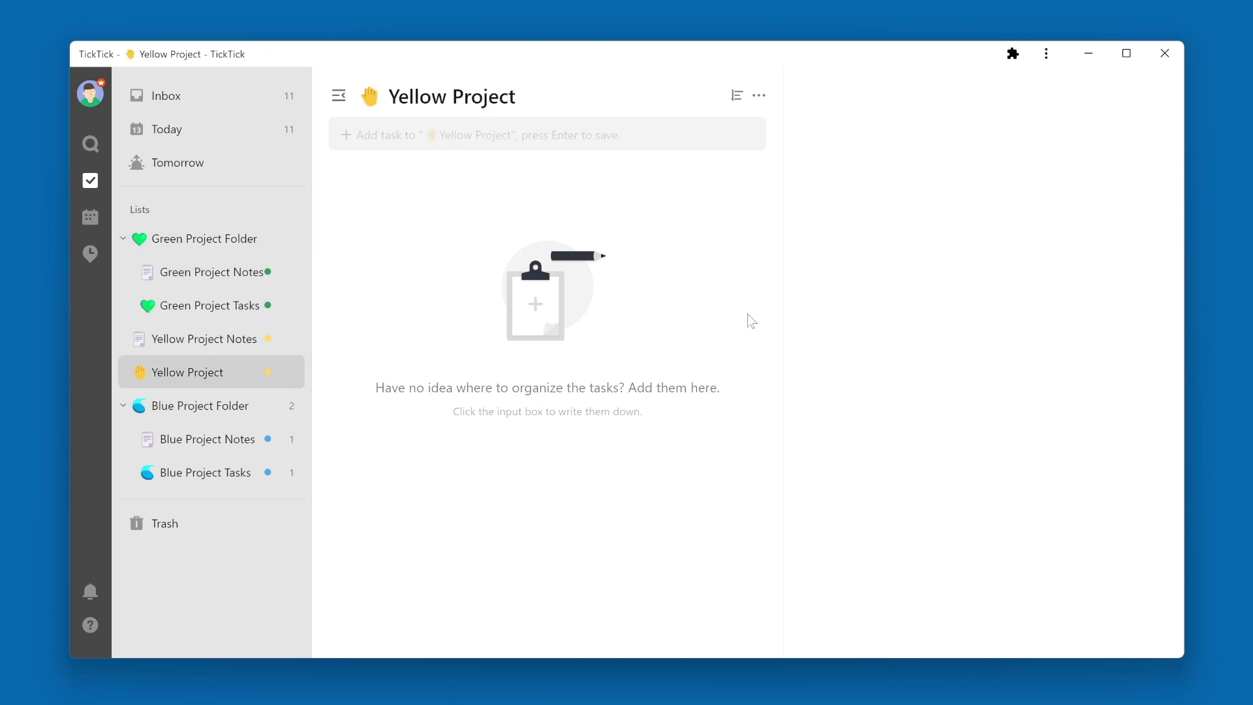
left_click_drag(235, 378, 237, 335)
- Name the Yellow lists folder 'Yellow Project Folder' with a yellow hand icon and save it
key("ctrl+a")
type("Yellow Project Folder")
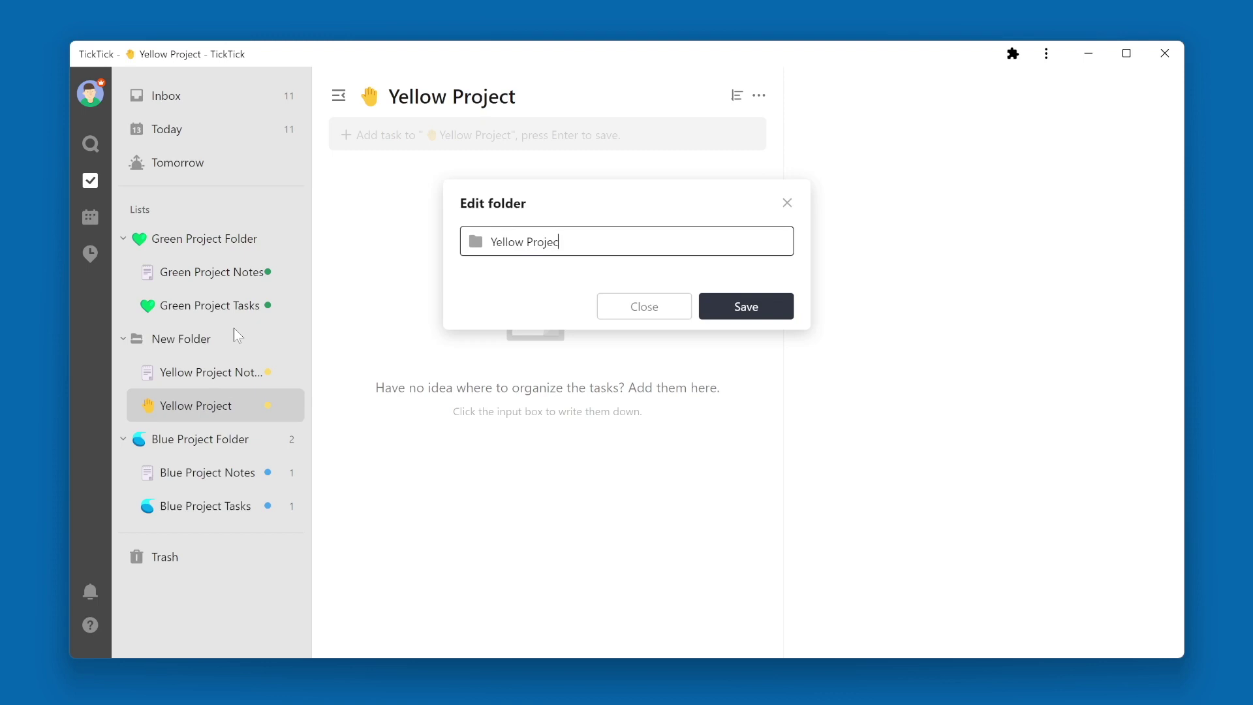
left_click(476, 241)
left_click(587, 372)
left_click(745, 306)
- Collapse the Green, Yellow and Blue project folders, then reopen Green Project Folder
left_click(123, 238)
left_click(123, 272)
left_click(123, 305)
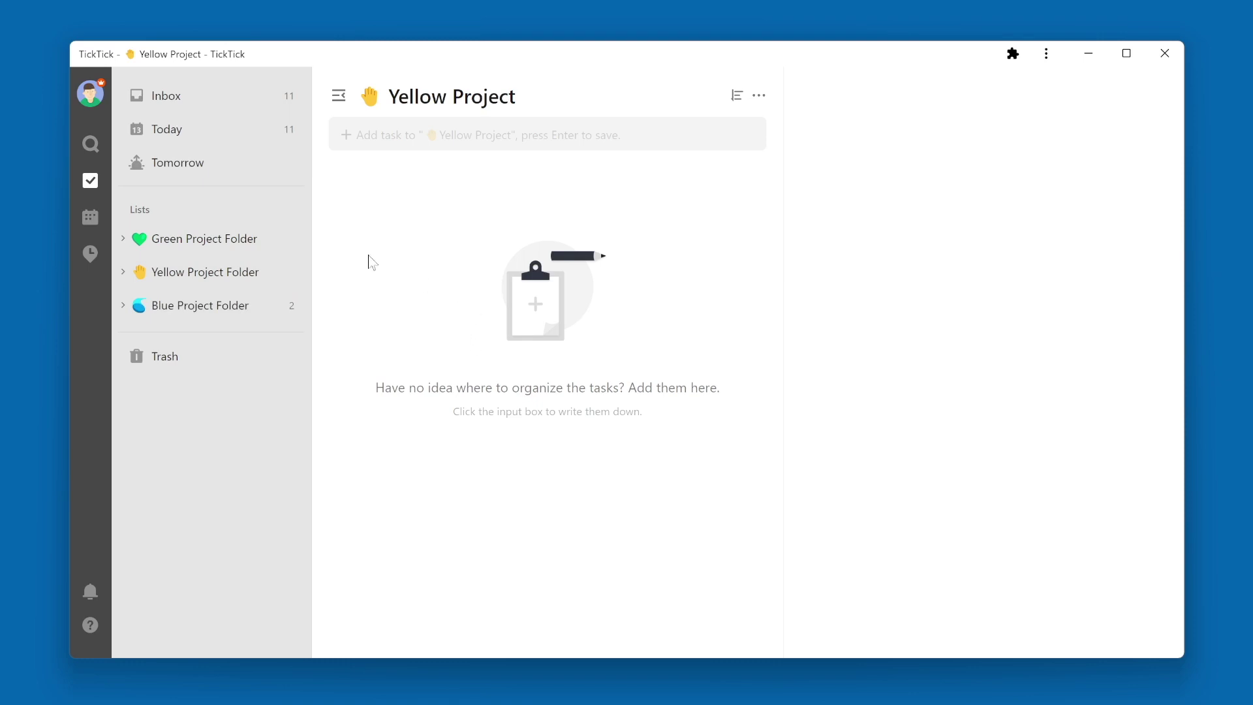
left_click(122, 239)
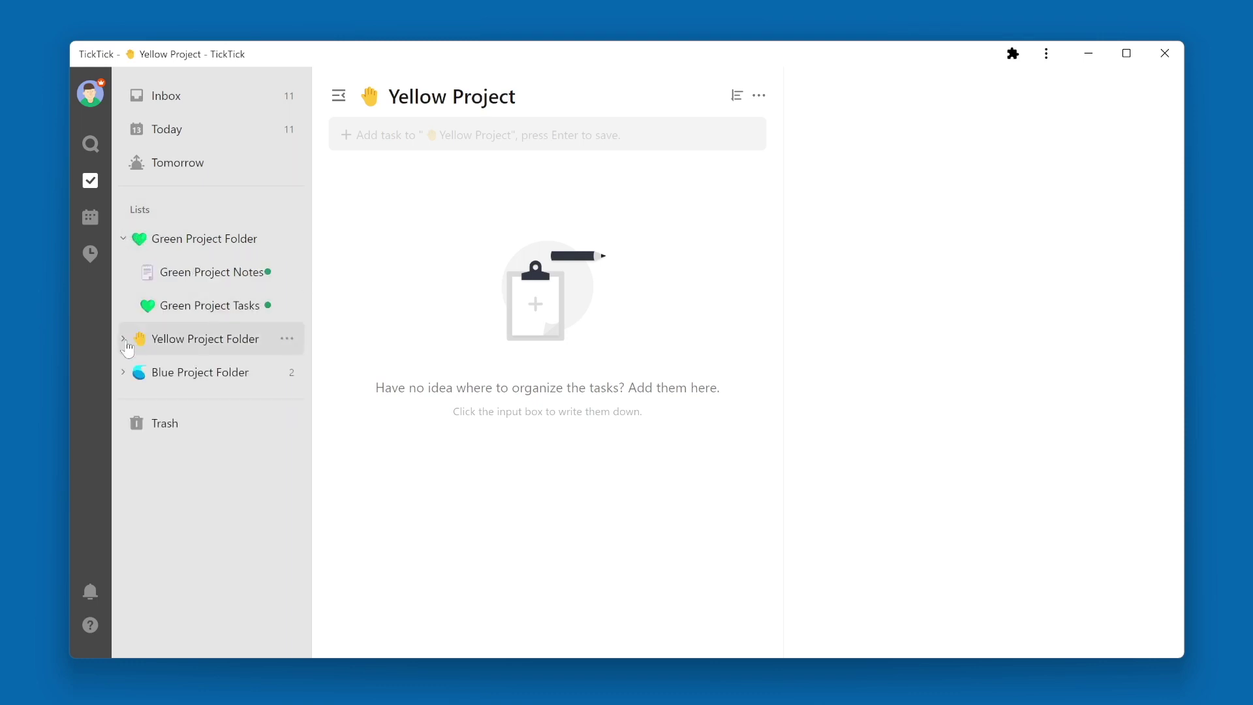
left_click(124, 239)
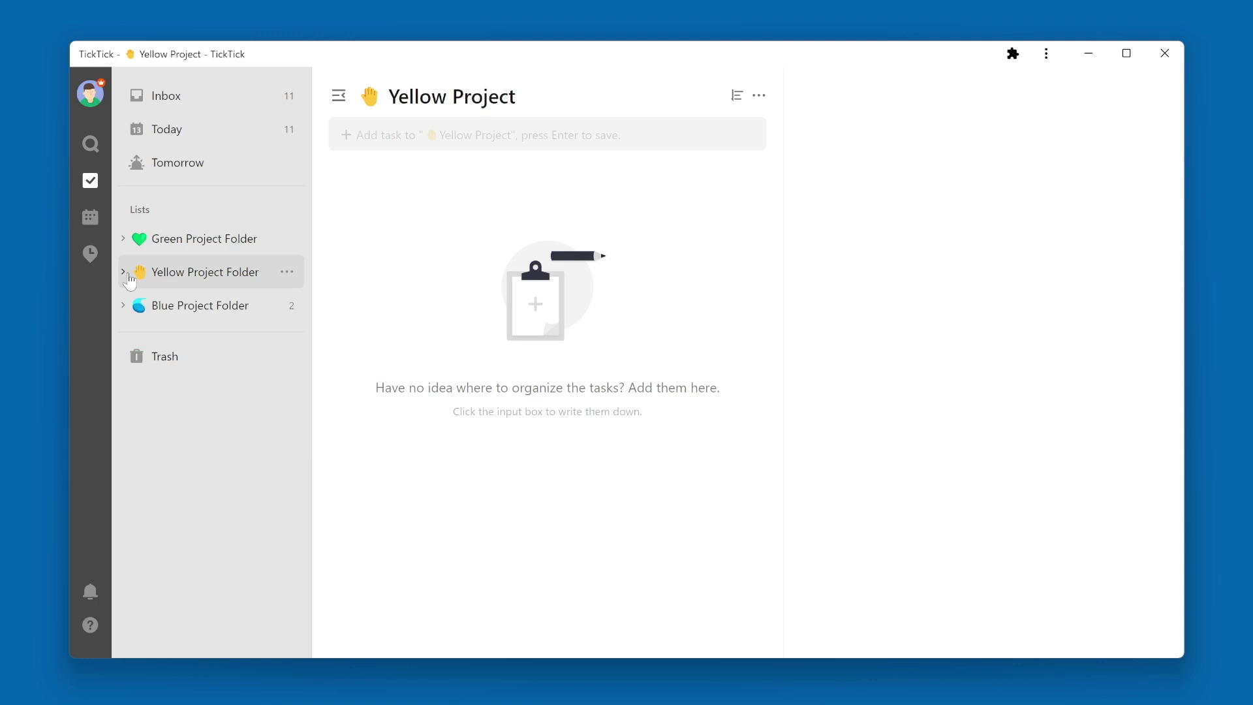
left_click(124, 272)
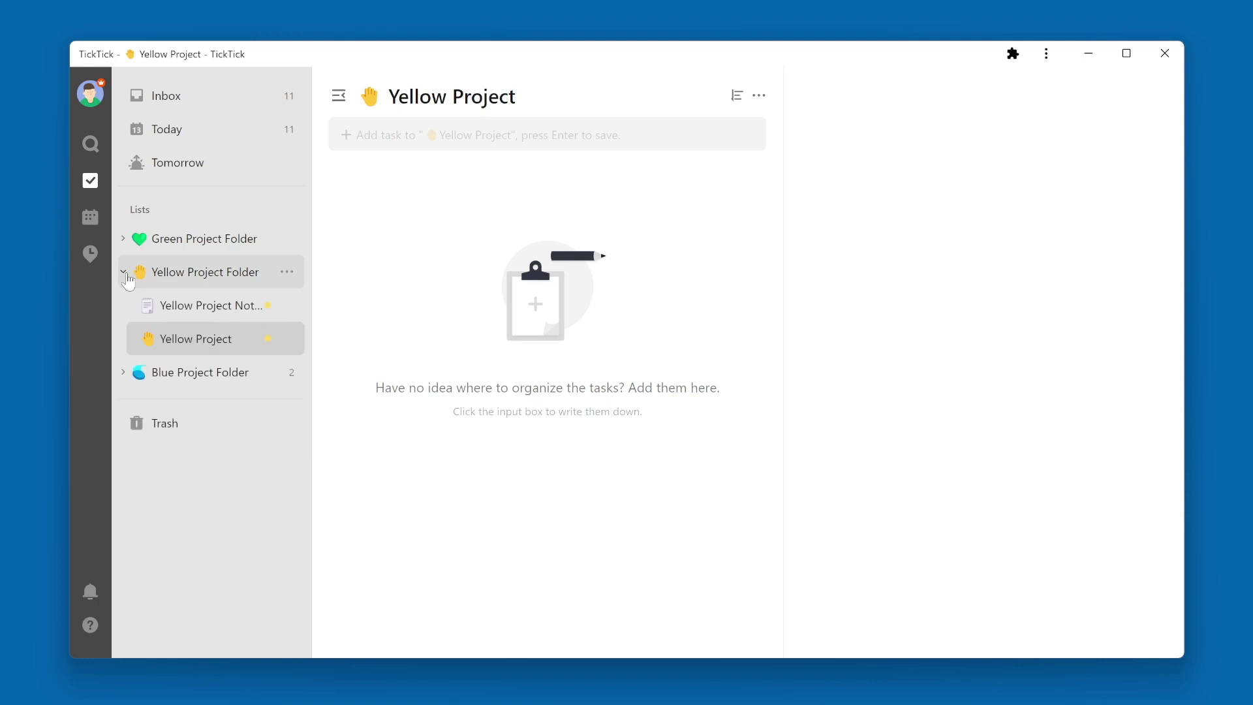
left_click(124, 273)
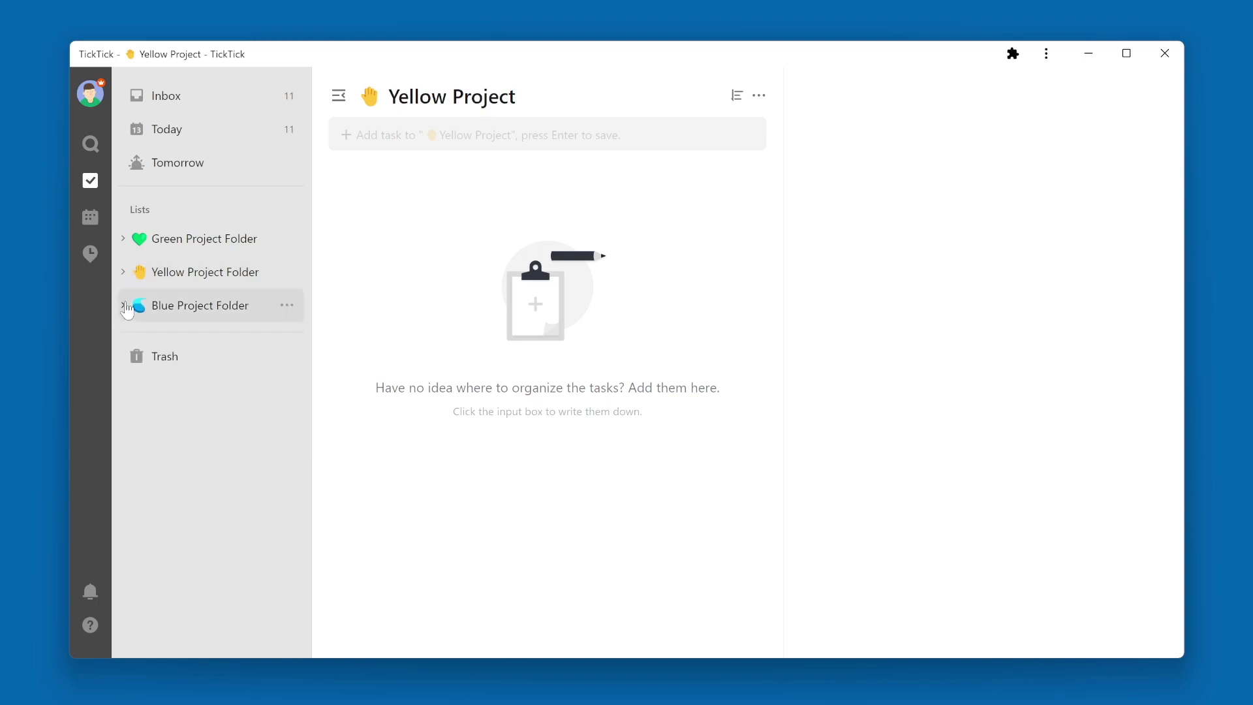
left_click(124, 306)
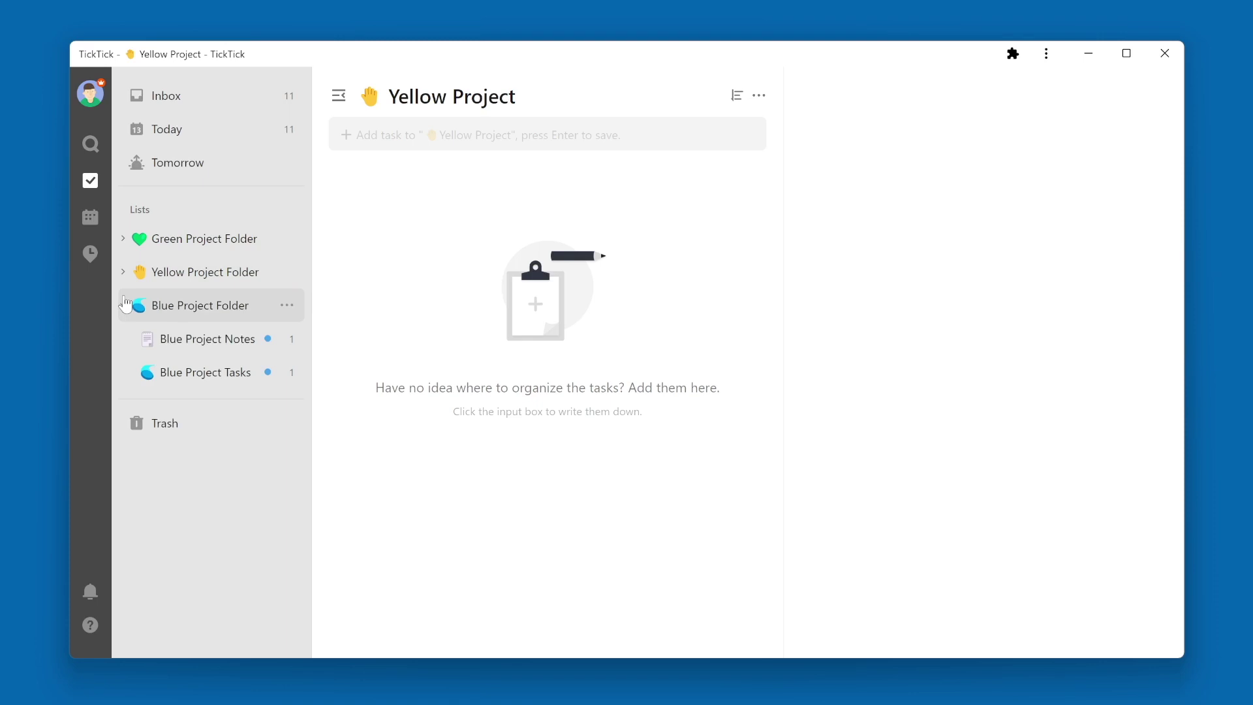
left_click(124, 305)
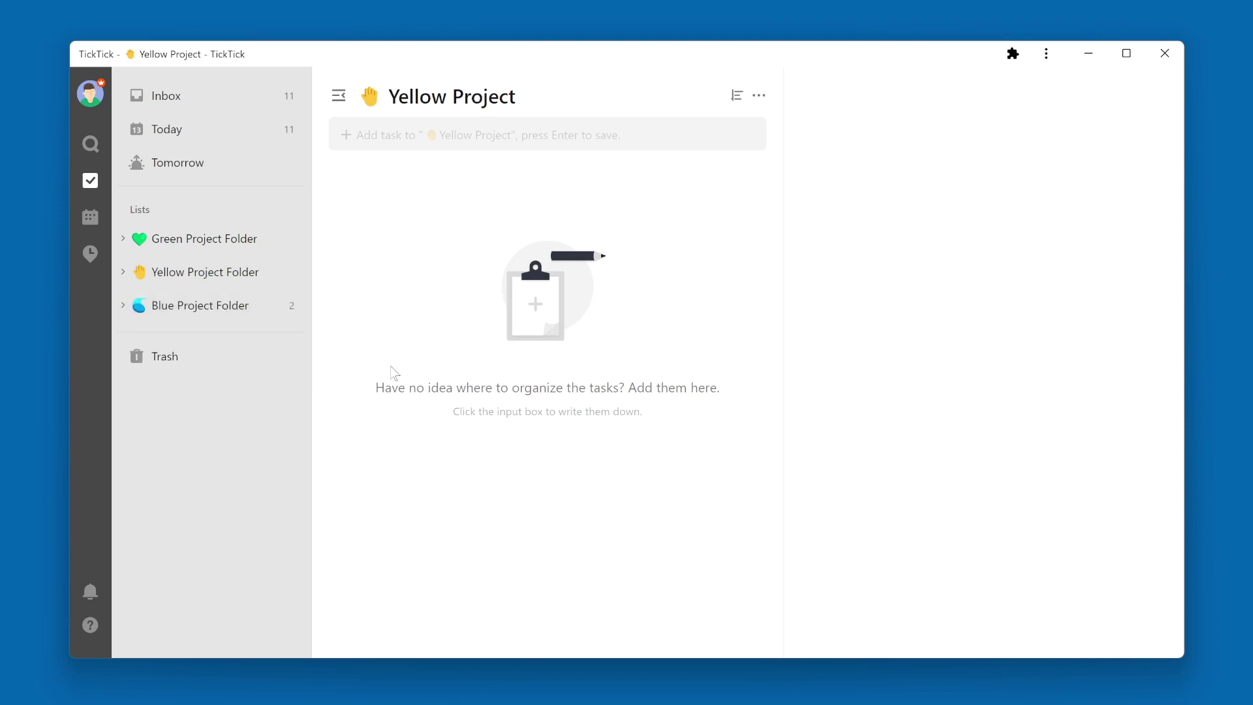